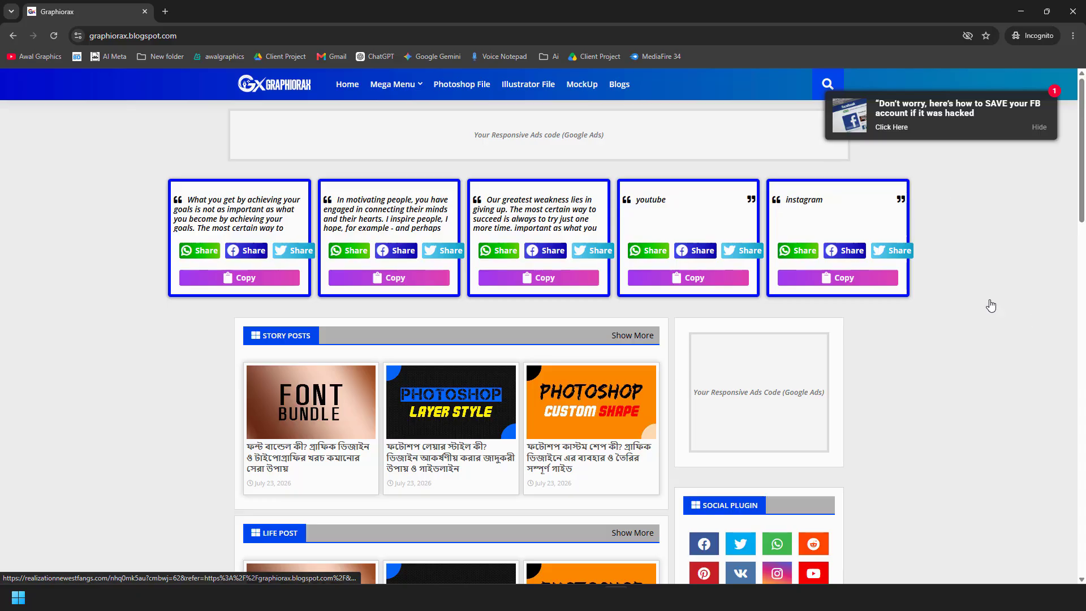
# - Open the Photoshop Layer Style post from the Life Post section of the Graphiorax home page, closing the advertising tab
pyautogui.scroll(-7, 905, 292)
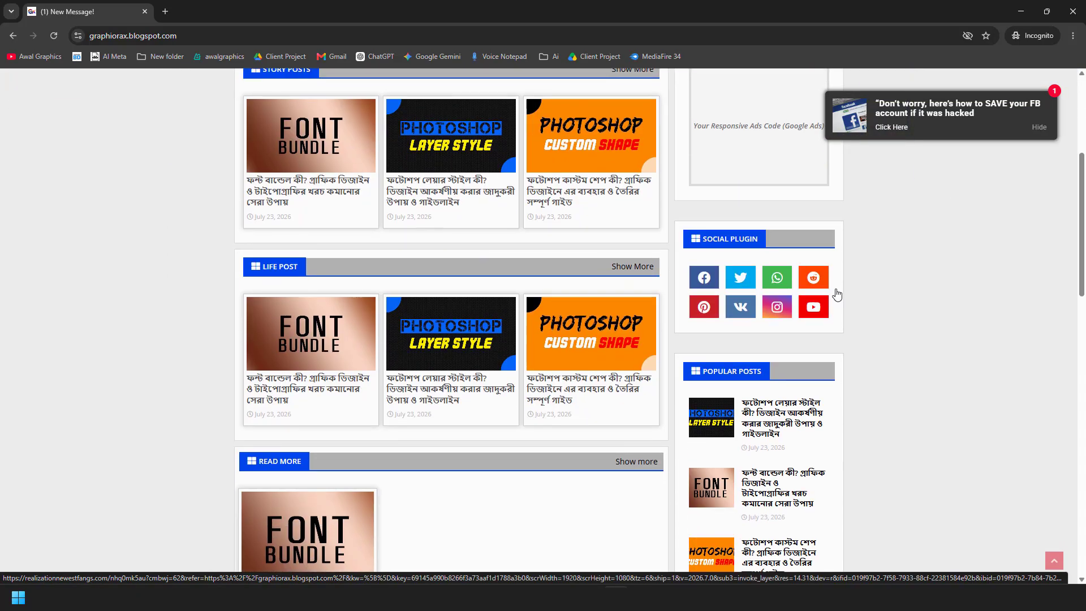
pyautogui.scroll(4, 874, 305)
pyautogui.scroll(3, 873, 301)
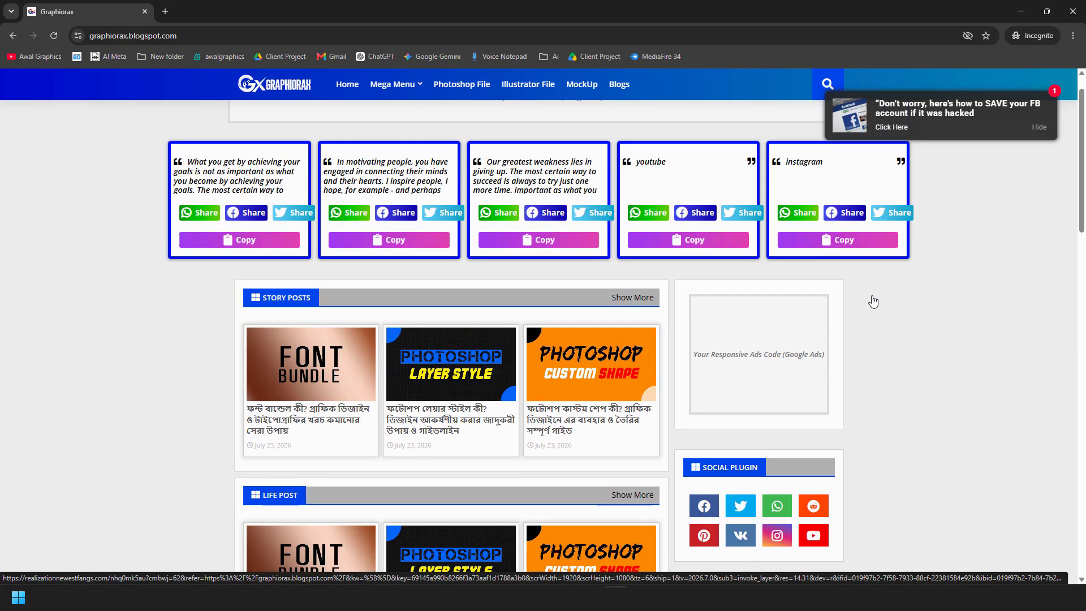
pyautogui.scroll(-5, 874, 302)
pyautogui.scroll(5, 218, 218)
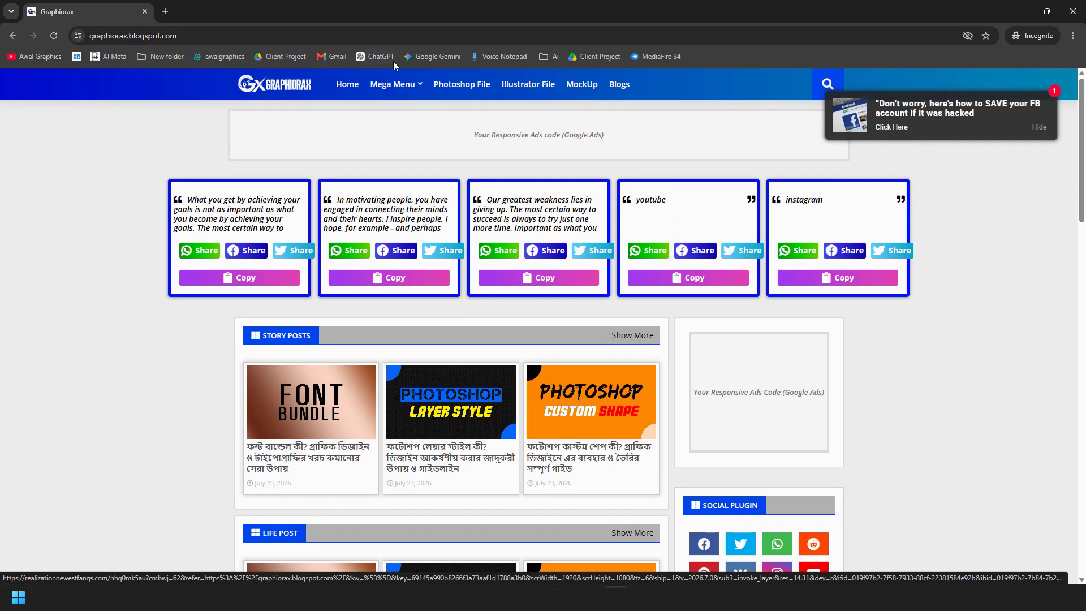
pyautogui.scroll(-3, 453, 261)
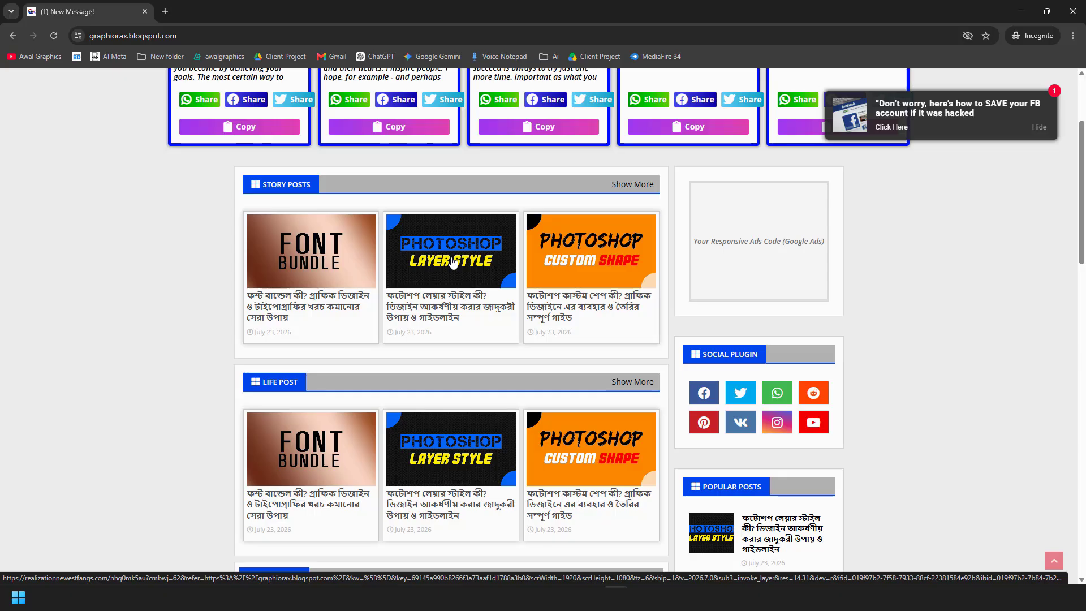
pyautogui.scroll(-2, 498, 277)
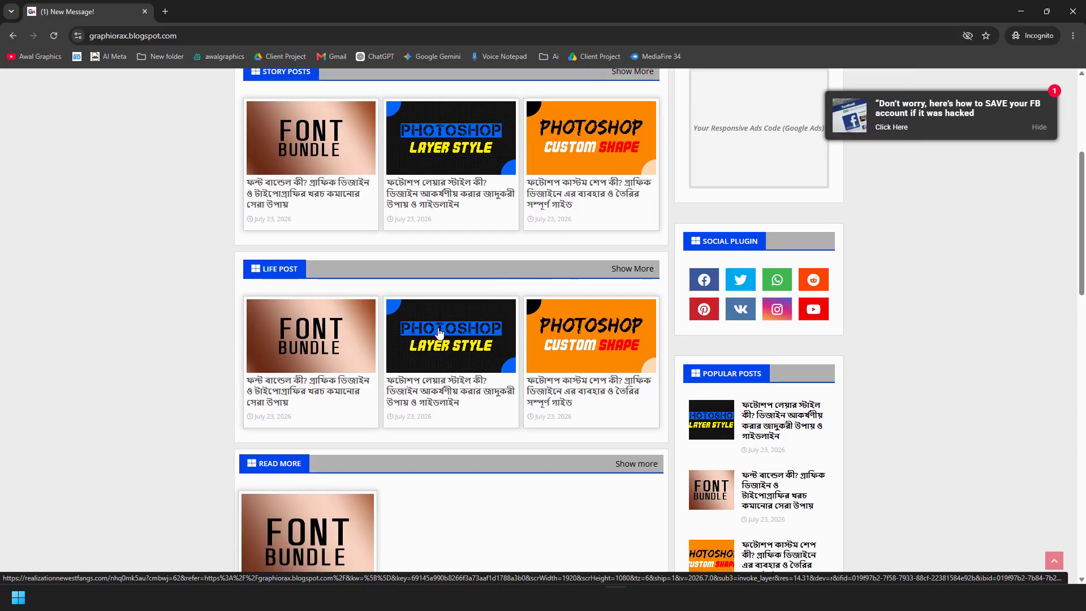
pyautogui.click(463, 342)
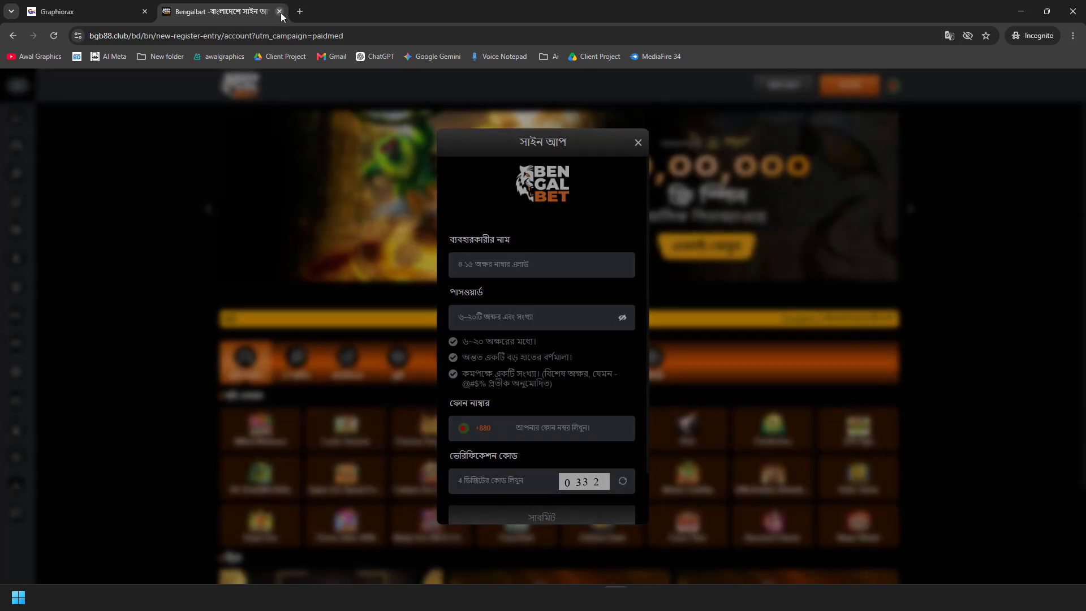
pyautogui.click(280, 11)
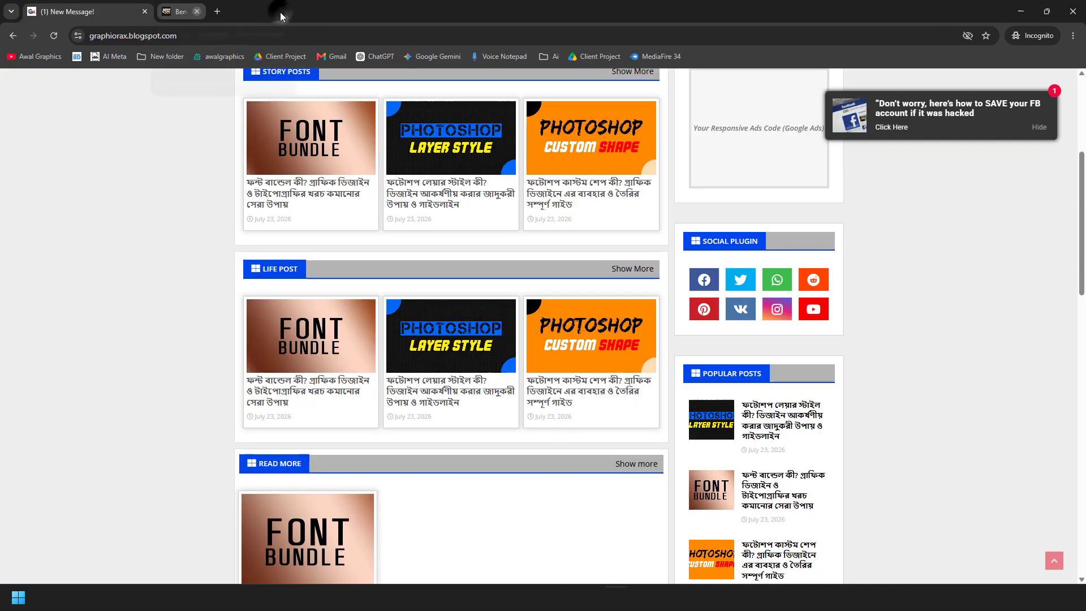
pyautogui.click(473, 340)
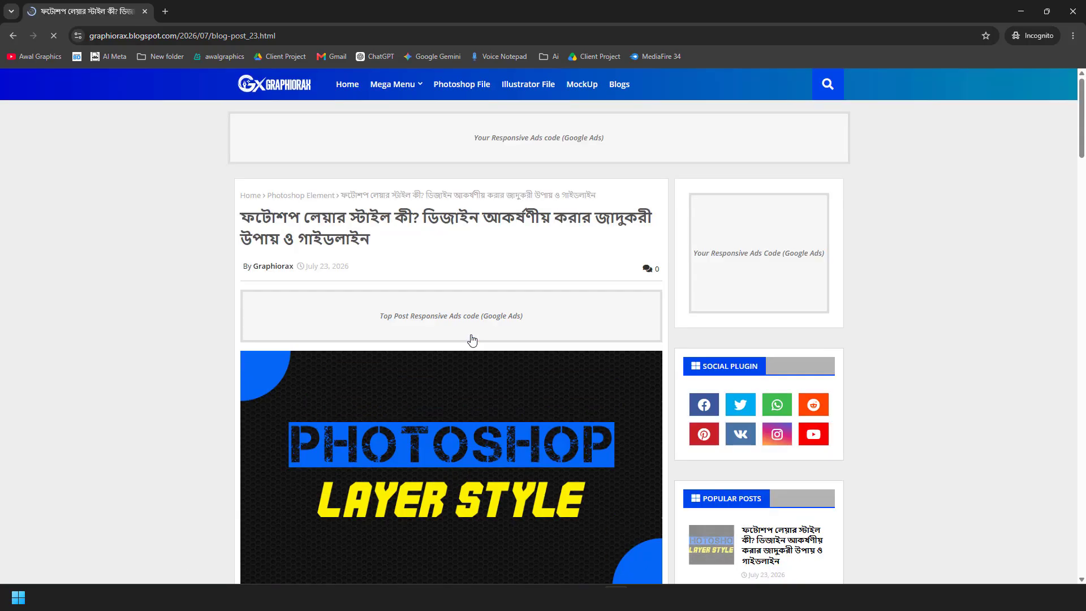
# - Start generating the download links in the post's Secure Download Center, closing the advertising tabs
pyautogui.scroll(-3, 514, 269)
pyautogui.scroll(-13, 515, 269)
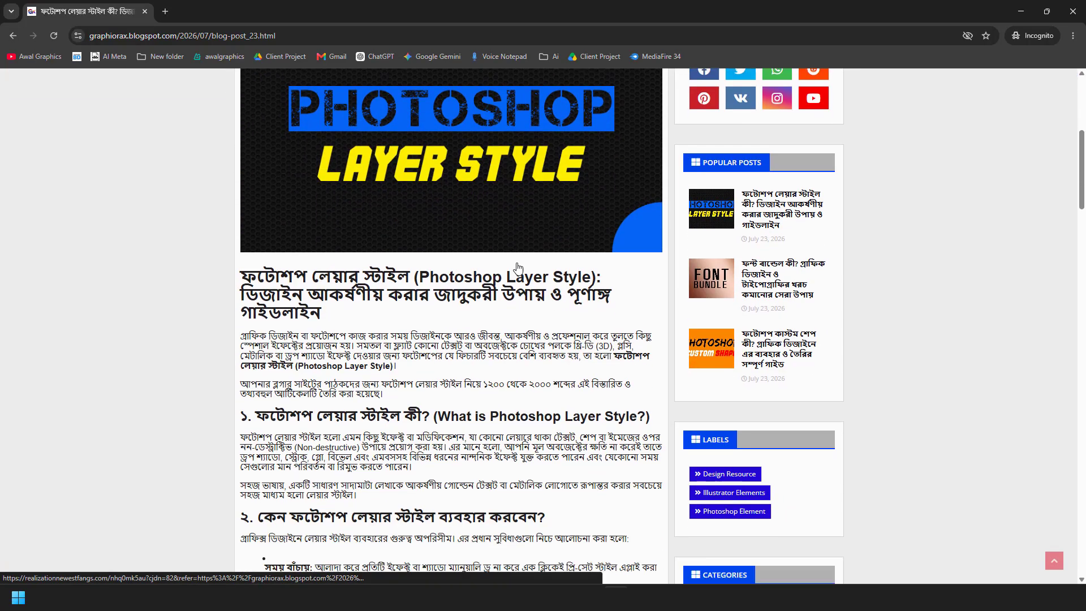
pyautogui.scroll(-20, 529, 253)
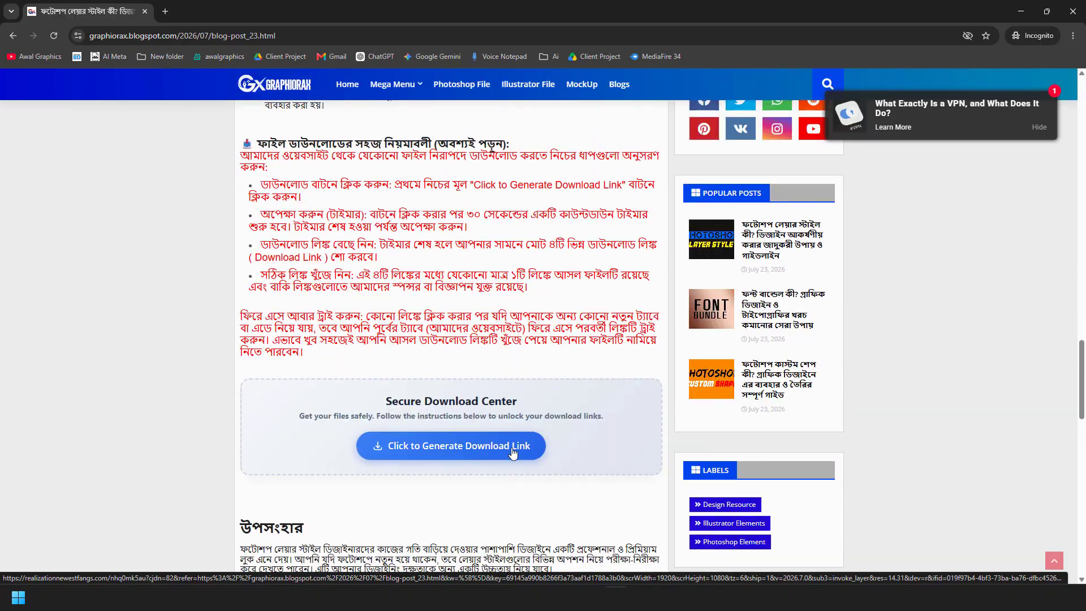
pyautogui.scroll(1, 340, 305)
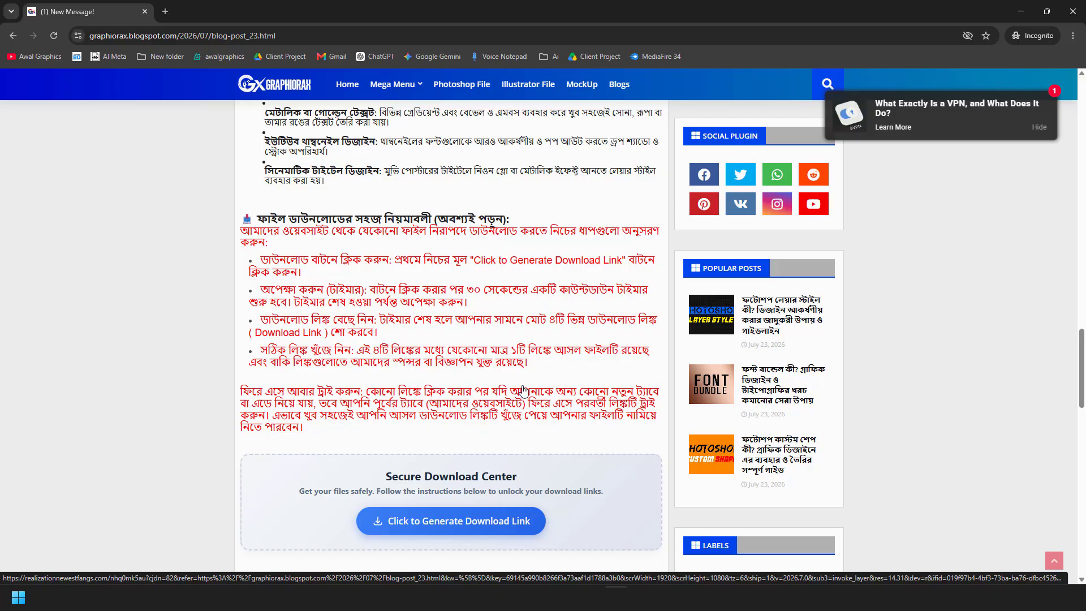
pyautogui.scroll(-1, 523, 390)
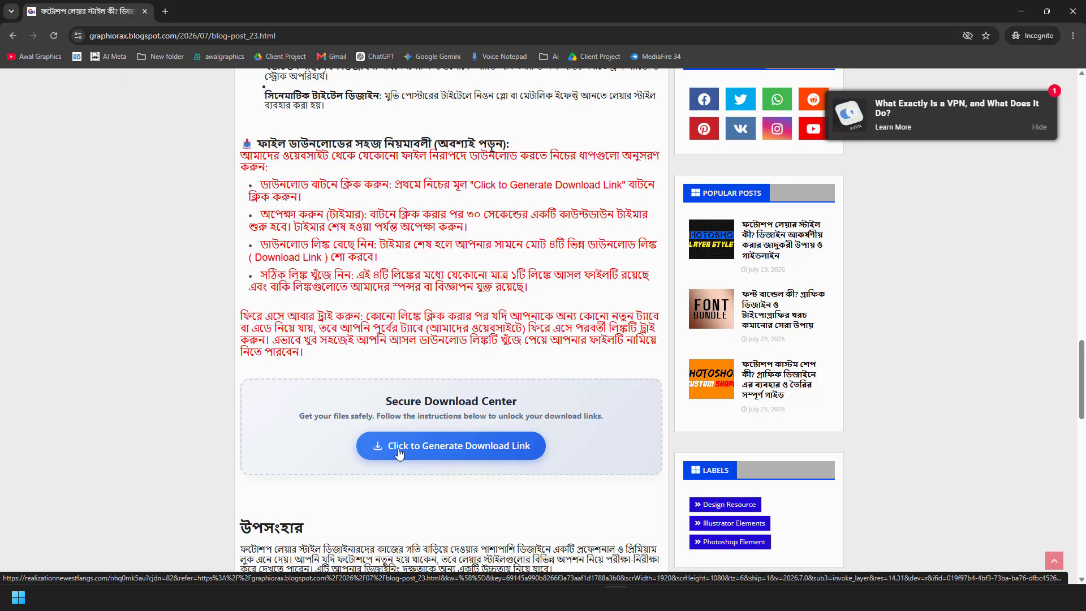
pyautogui.click(476, 451)
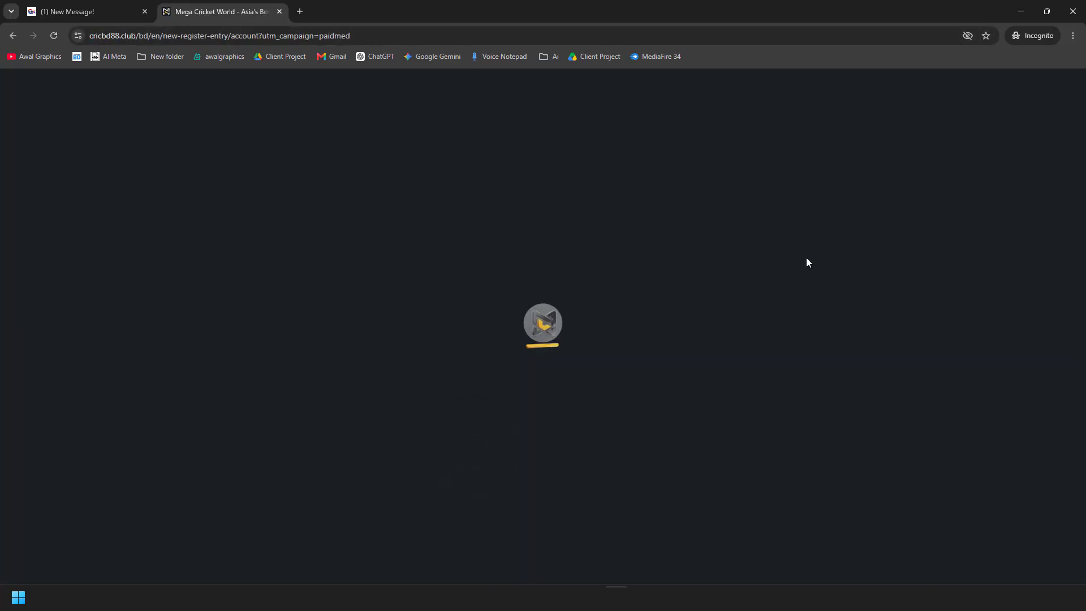
pyautogui.click(280, 11)
pyautogui.click(446, 447)
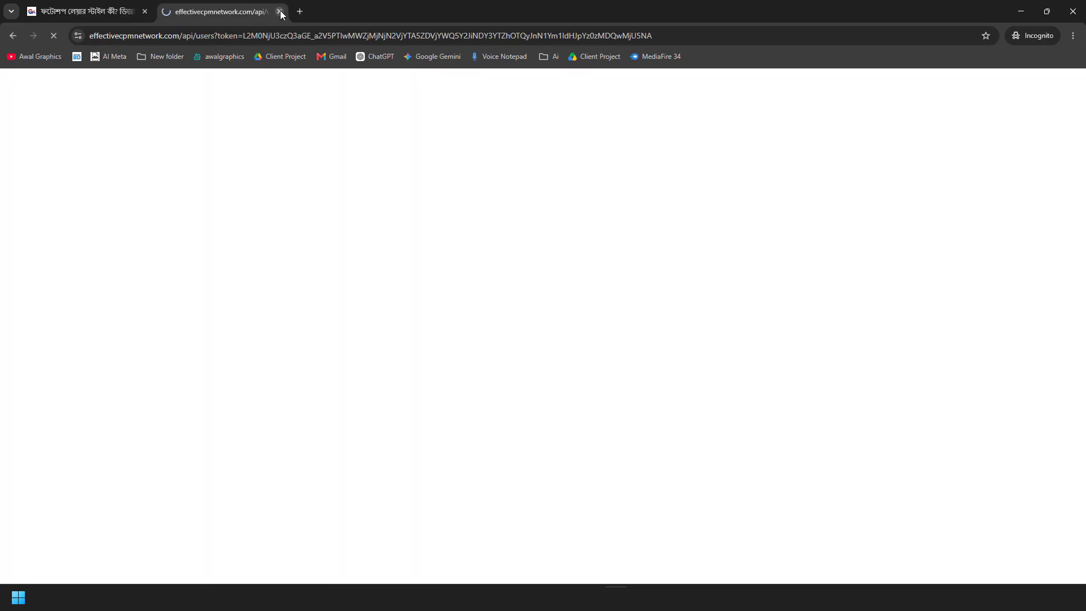
pyautogui.click(280, 10)
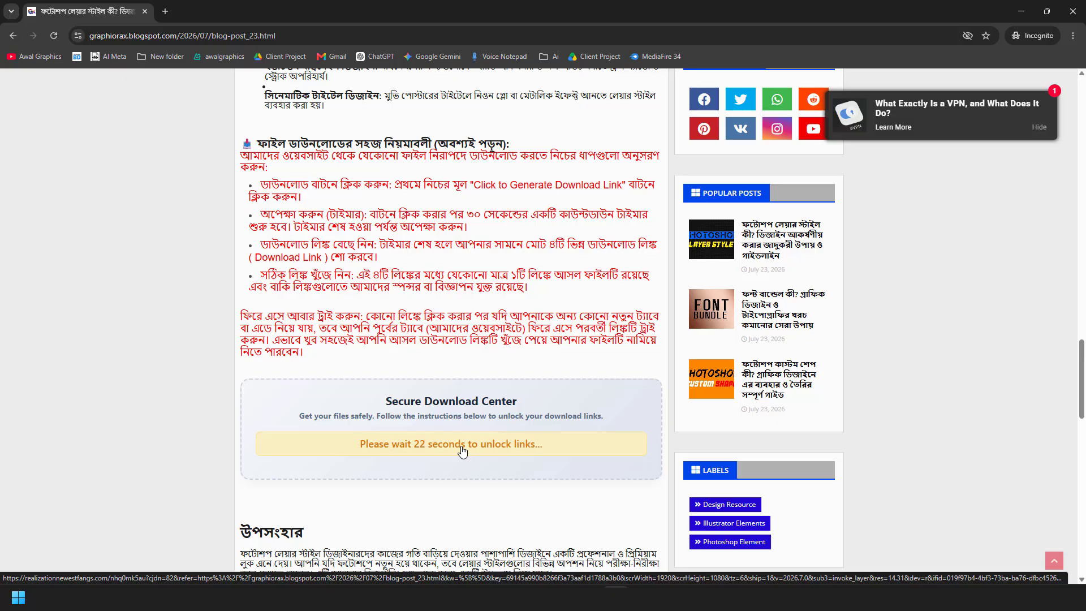
# - Look through the Photoshop Layer Style article while waiting for the download links to unlock
pyautogui.scroll(15, 462, 451)
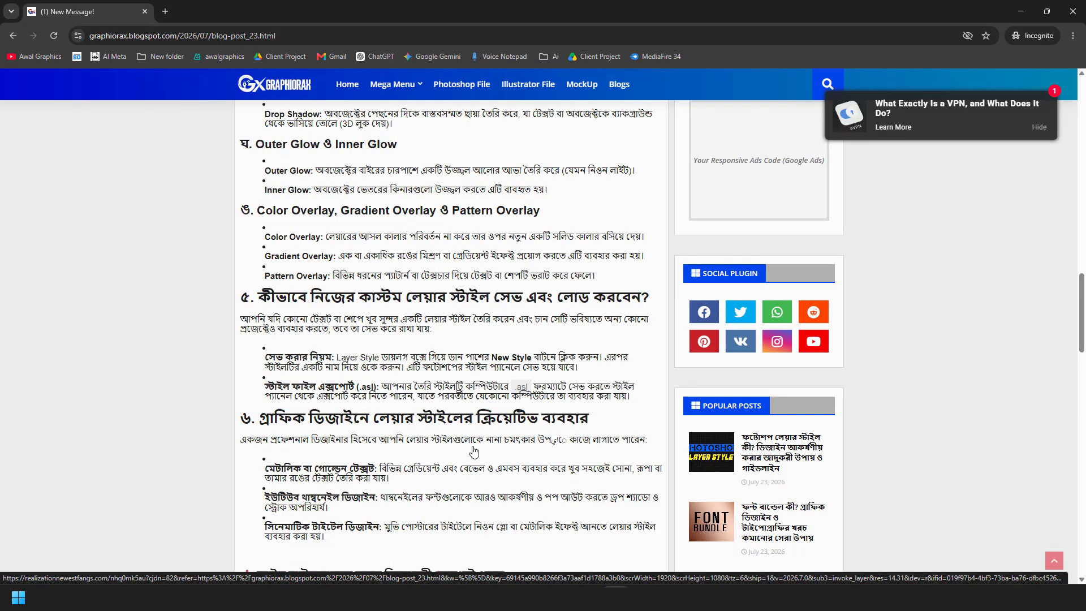
pyautogui.scroll(8, 474, 451)
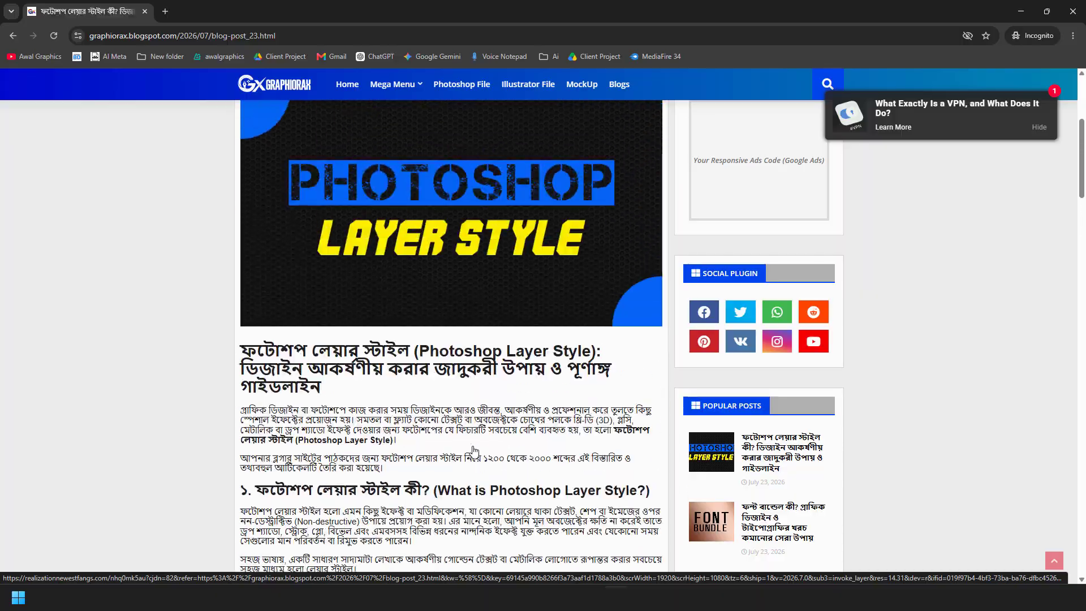
pyautogui.scroll(-4, 509, 498)
pyautogui.scroll(-18, 509, 498)
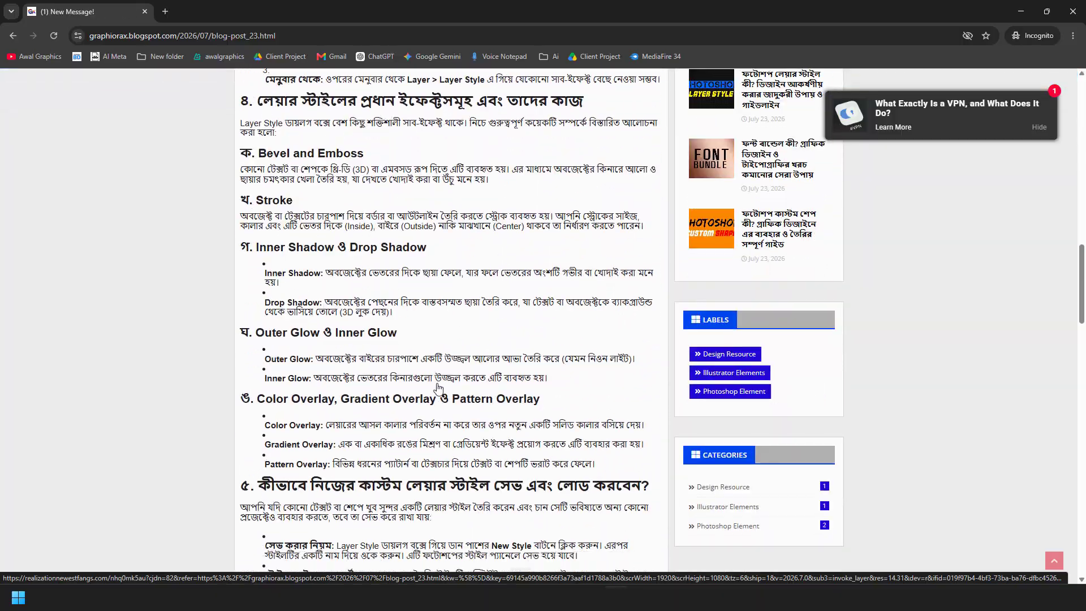
pyautogui.scroll(-8, 427, 351)
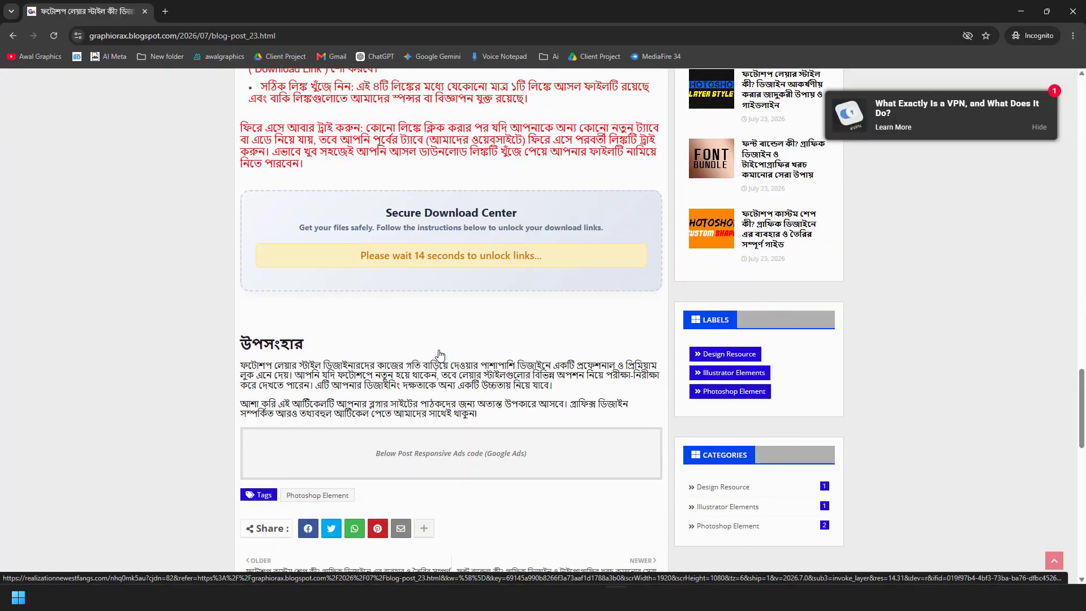
pyautogui.scroll(5, 533, 262)
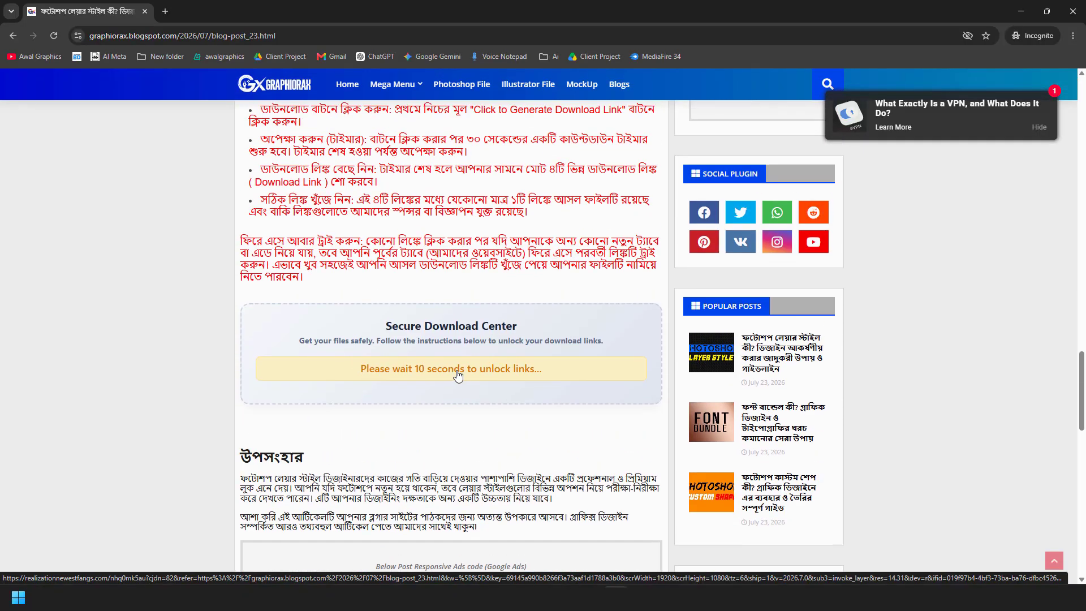
pyautogui.scroll(1, 460, 373)
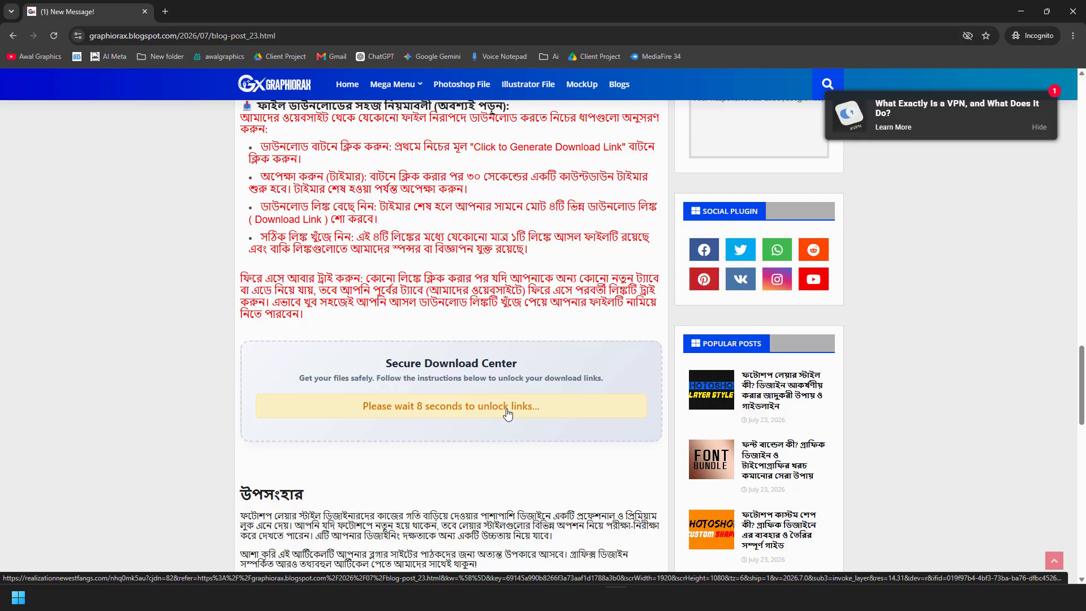
pyautogui.scroll(3, 528, 418)
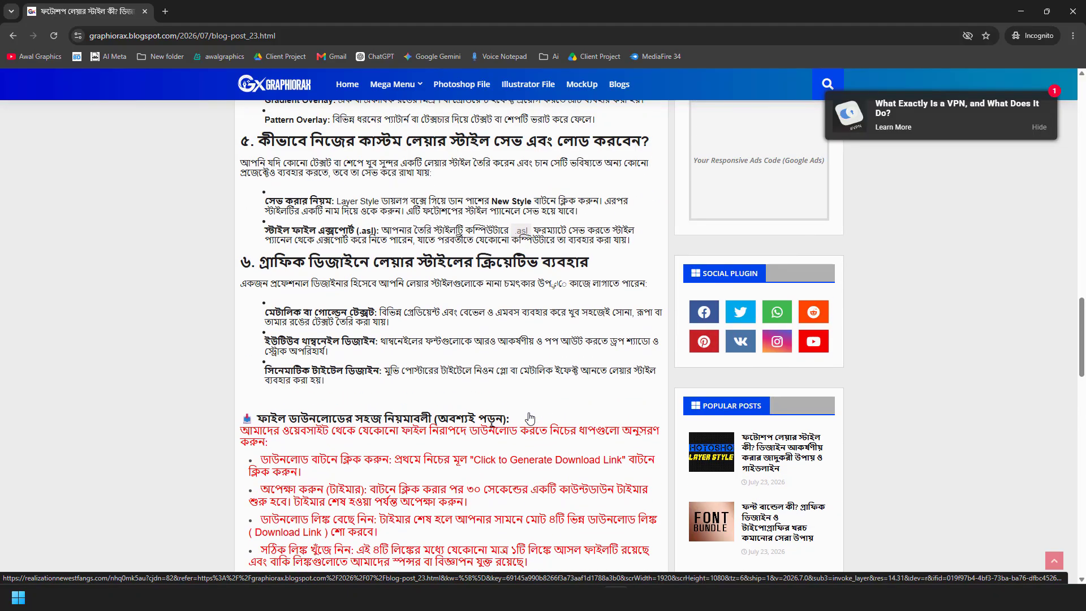
pyautogui.scroll(5, 530, 418)
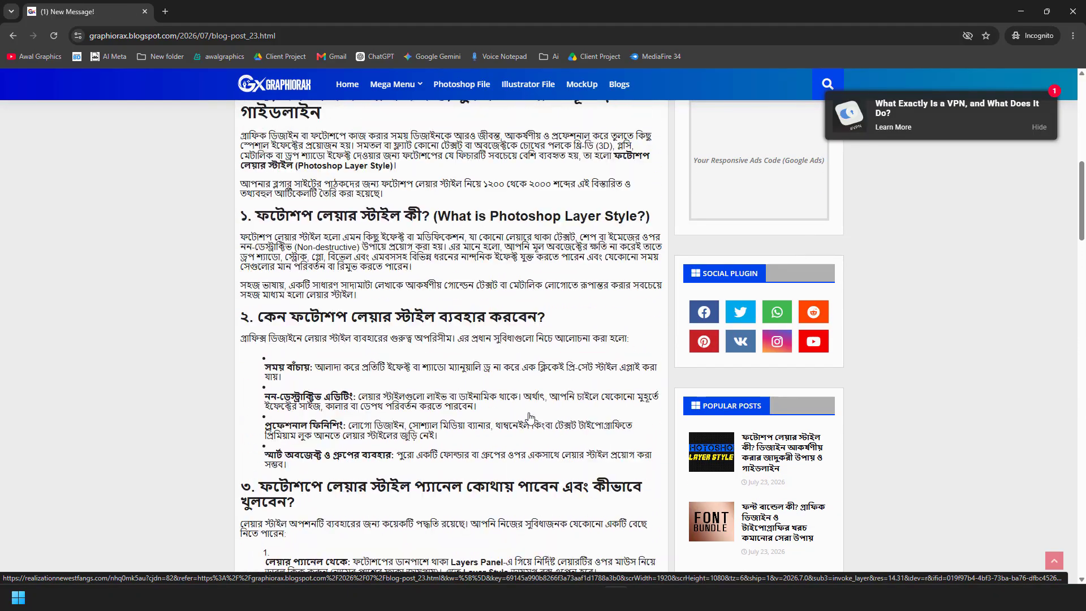
pyautogui.scroll(6, 530, 418)
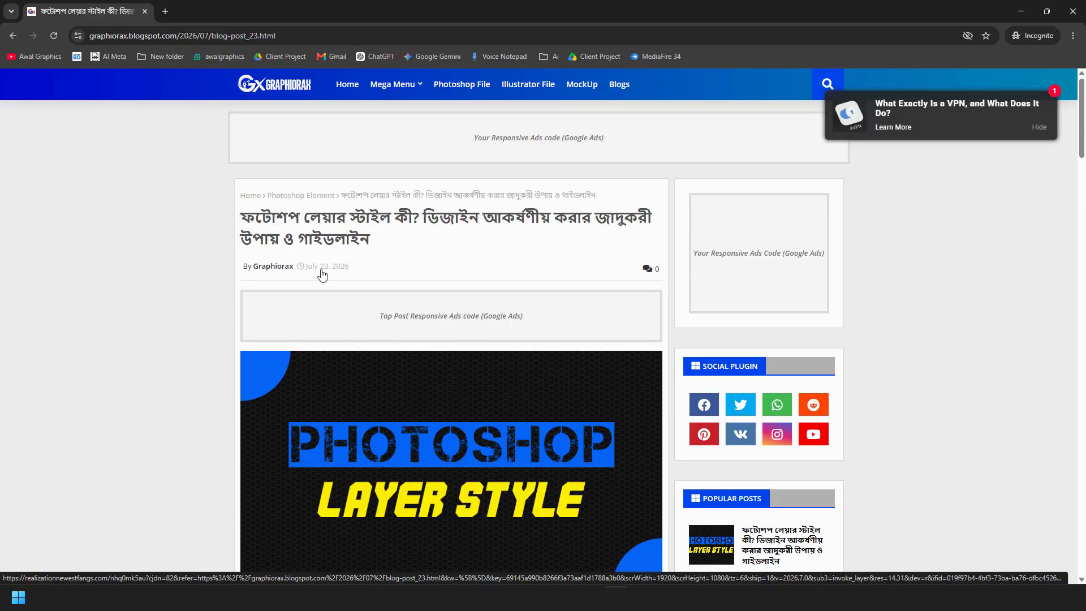
pyautogui.scroll(-12, 486, 367)
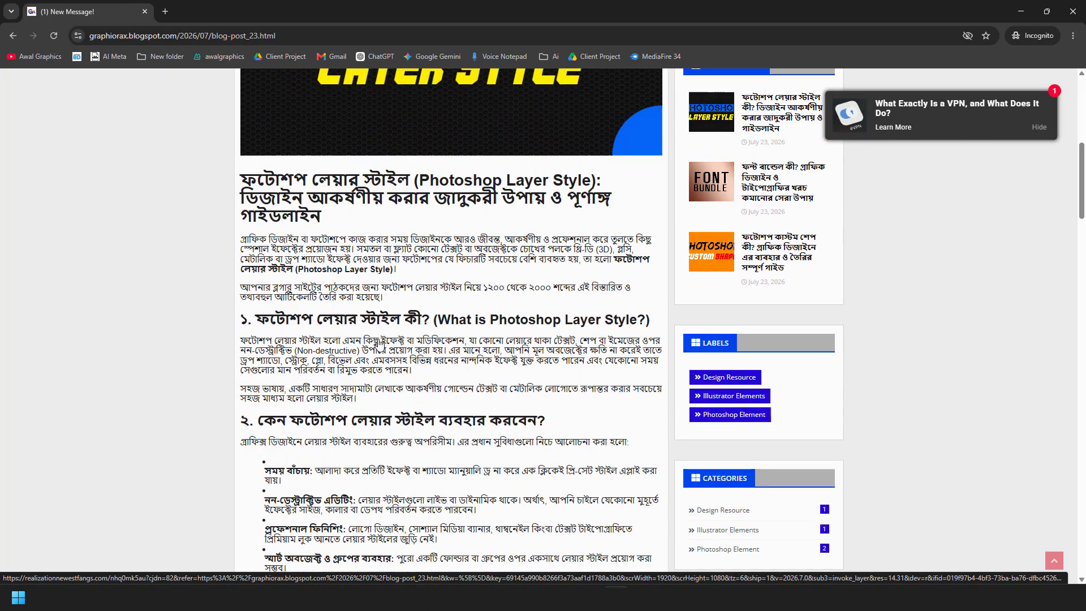
pyautogui.scroll(-10, 482, 342)
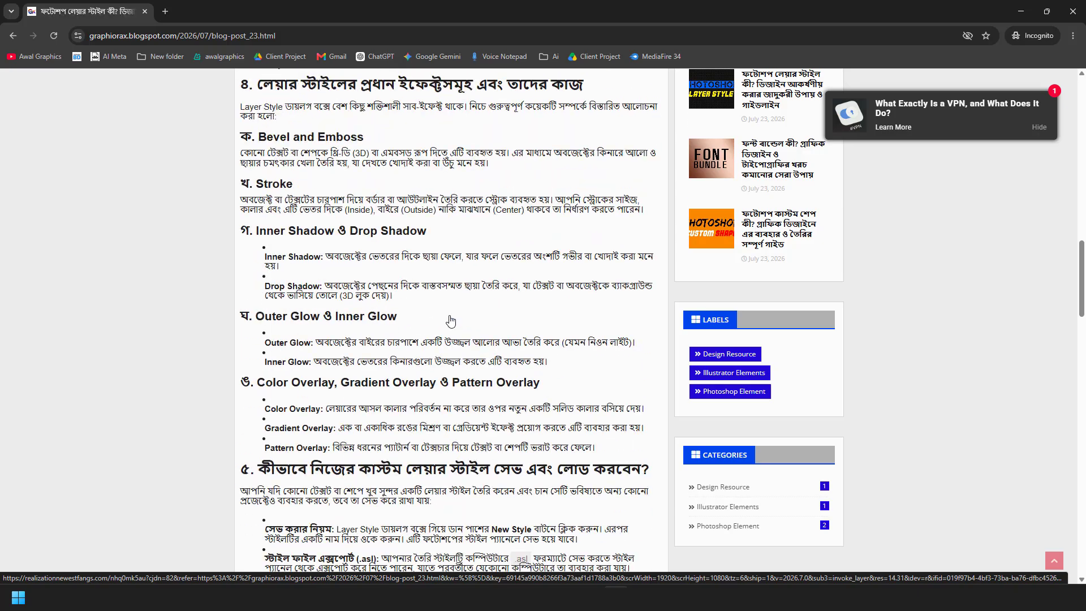
pyautogui.scroll(-8, 469, 360)
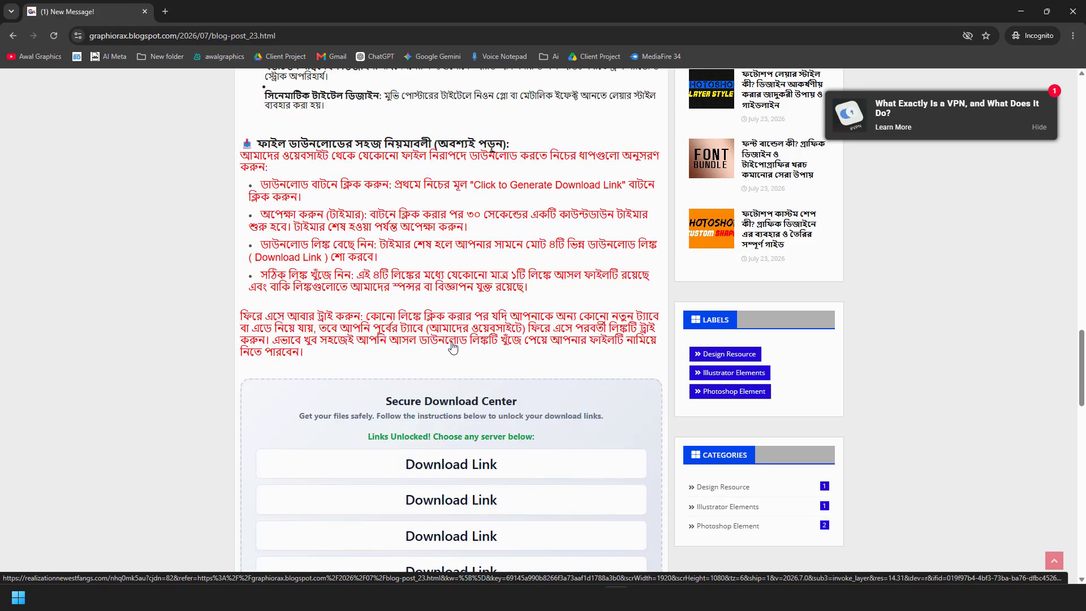
# - Try each of the four unlocked download links in the Secure Download Center, from first to fourth, closing the advertising tabs
pyautogui.scroll(-3, 452, 323)
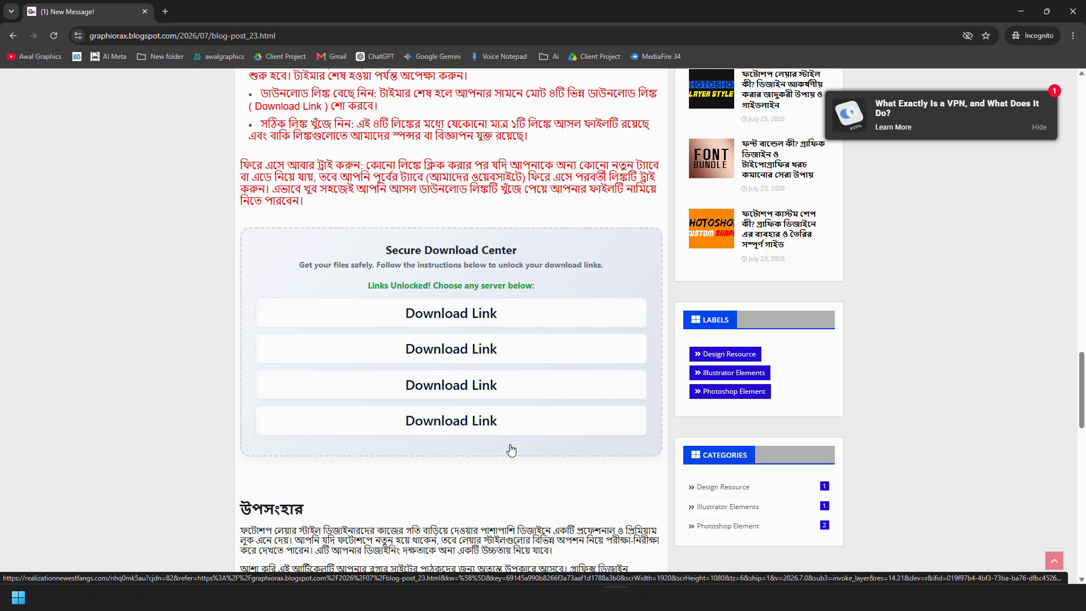
pyautogui.click(405, 314)
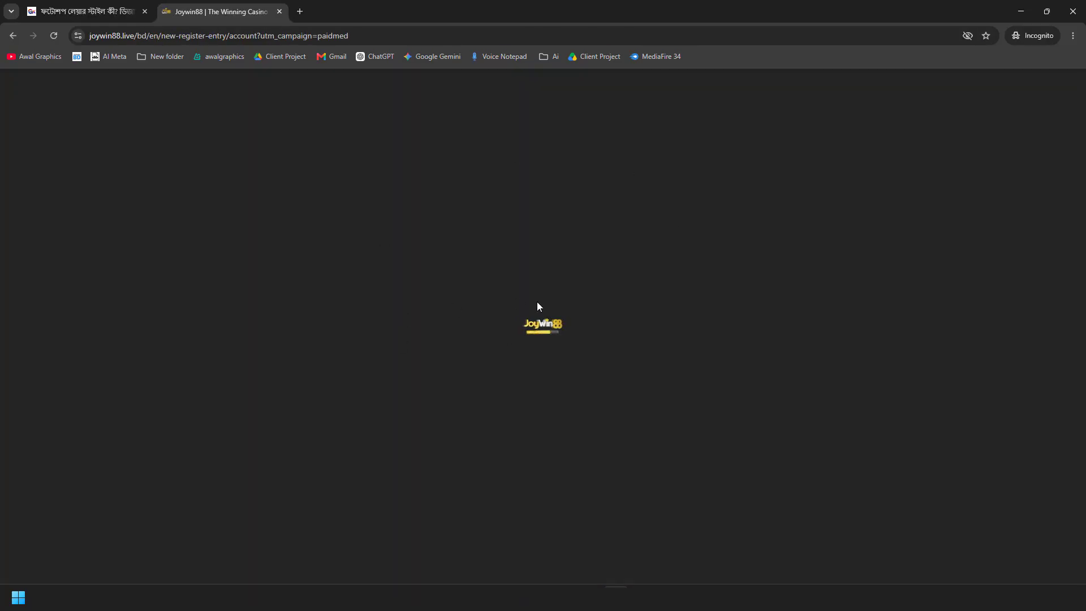
pyautogui.click(280, 11)
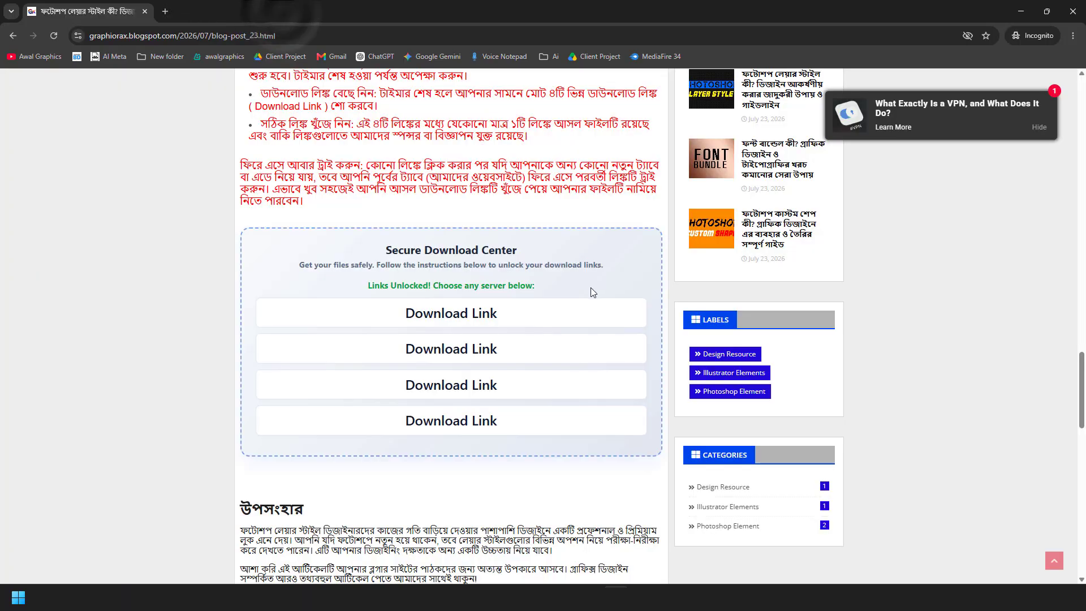
pyautogui.click(471, 355)
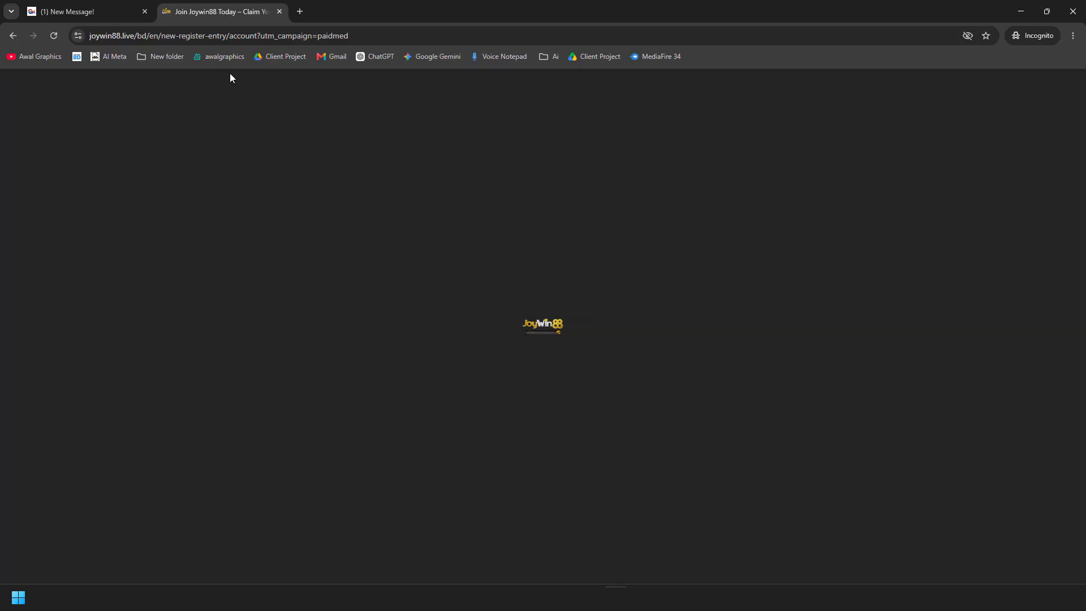
pyautogui.click(280, 12)
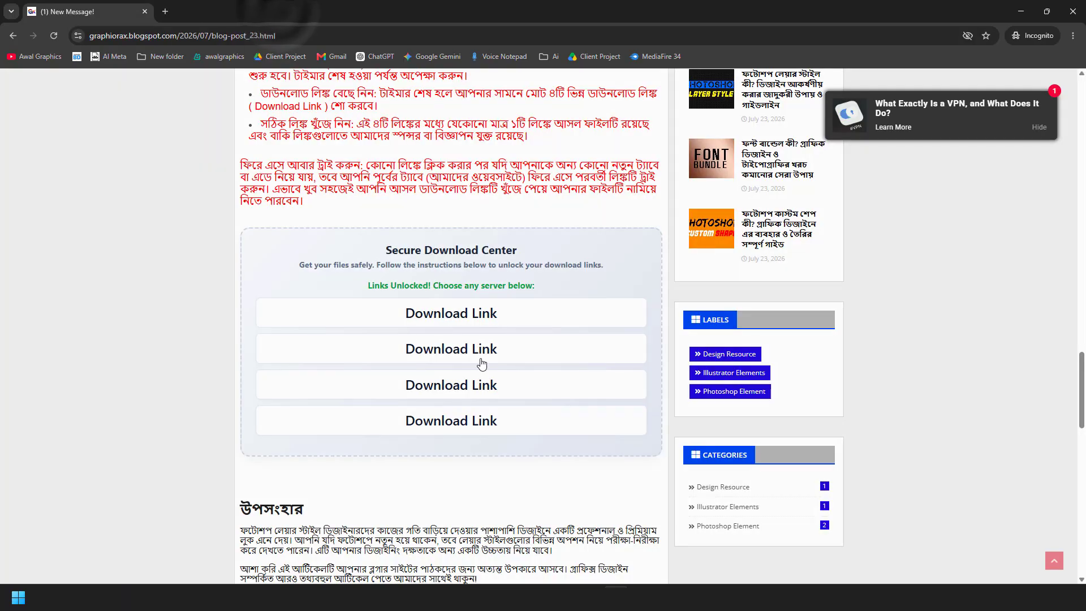
pyautogui.click(478, 389)
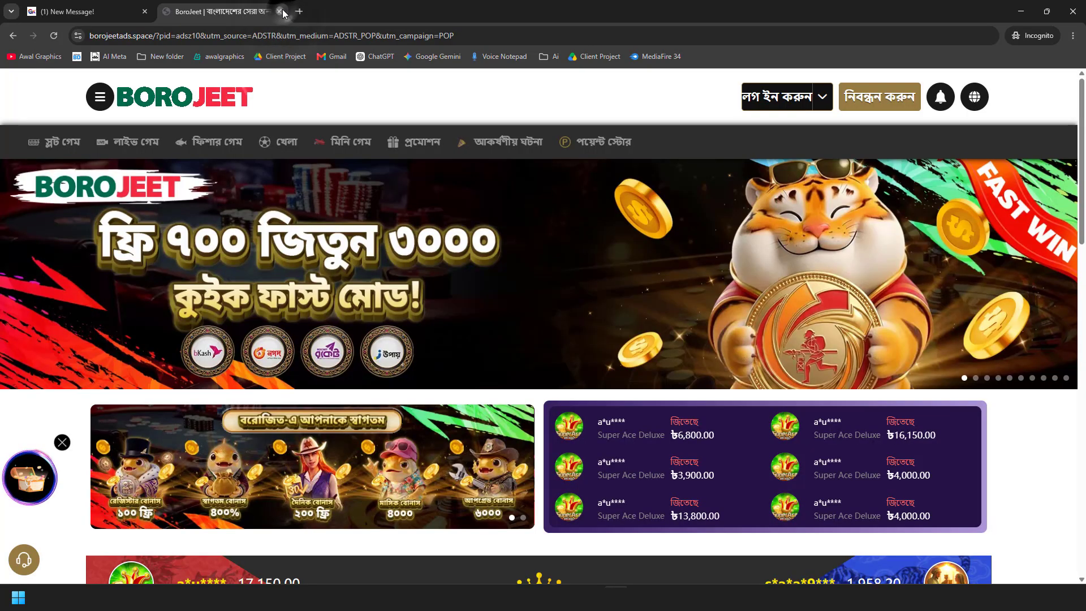
pyautogui.click(280, 12)
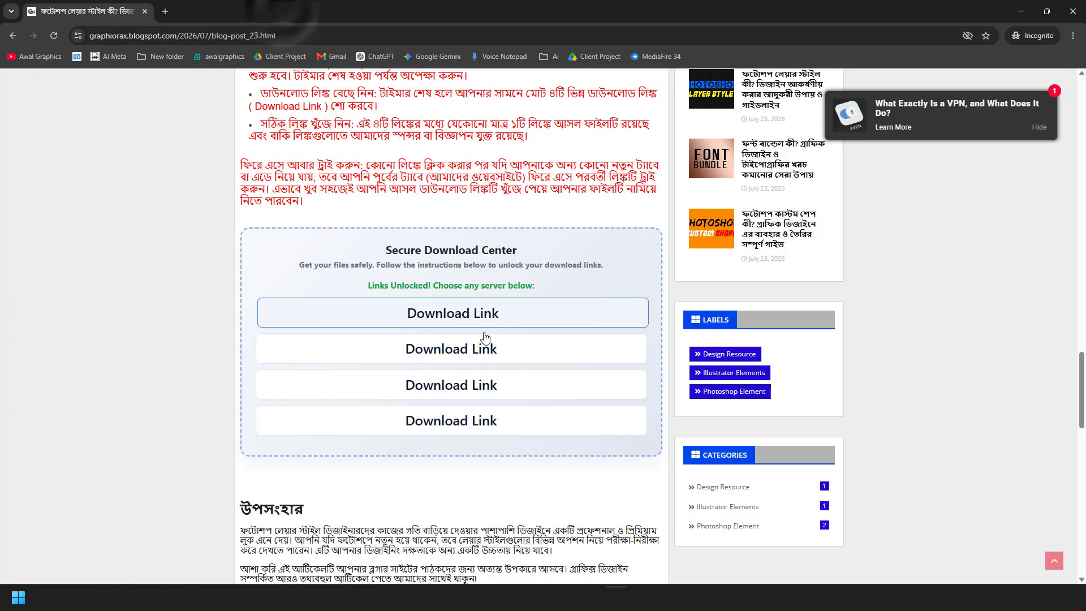
pyautogui.click(466, 421)
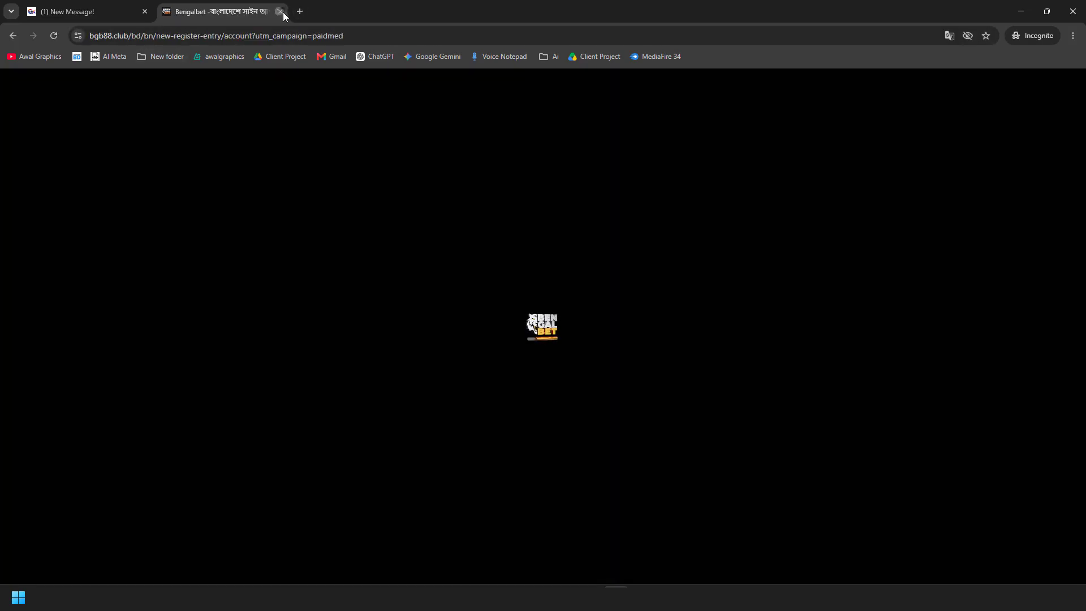
pyautogui.click(282, 12)
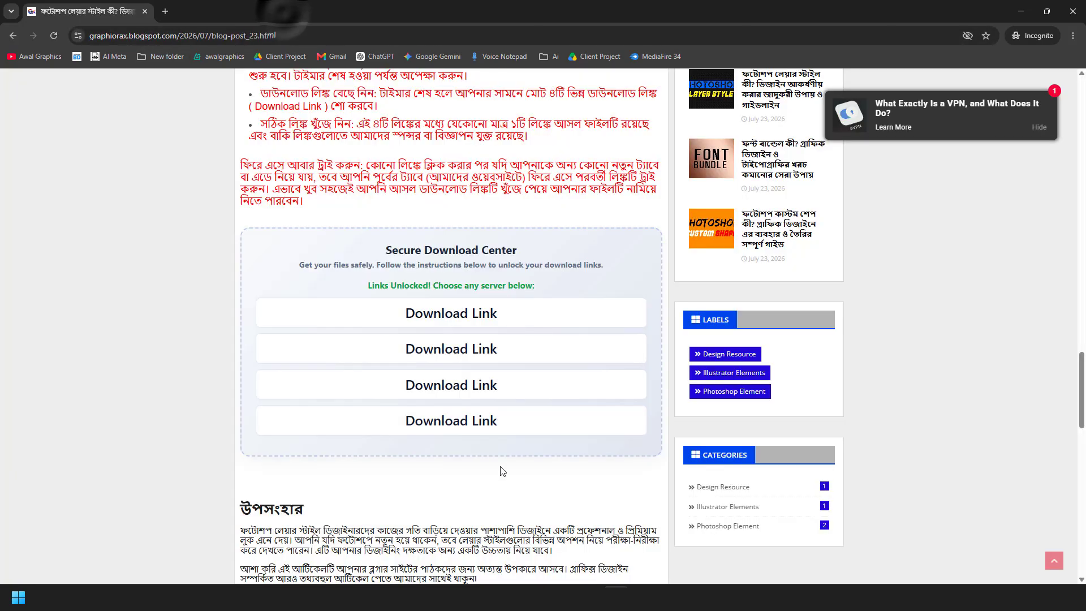
# - Retry the download links from the fourth up to the first, closing advertising tabs, to open the file's MediaFire page
pyautogui.click(458, 419)
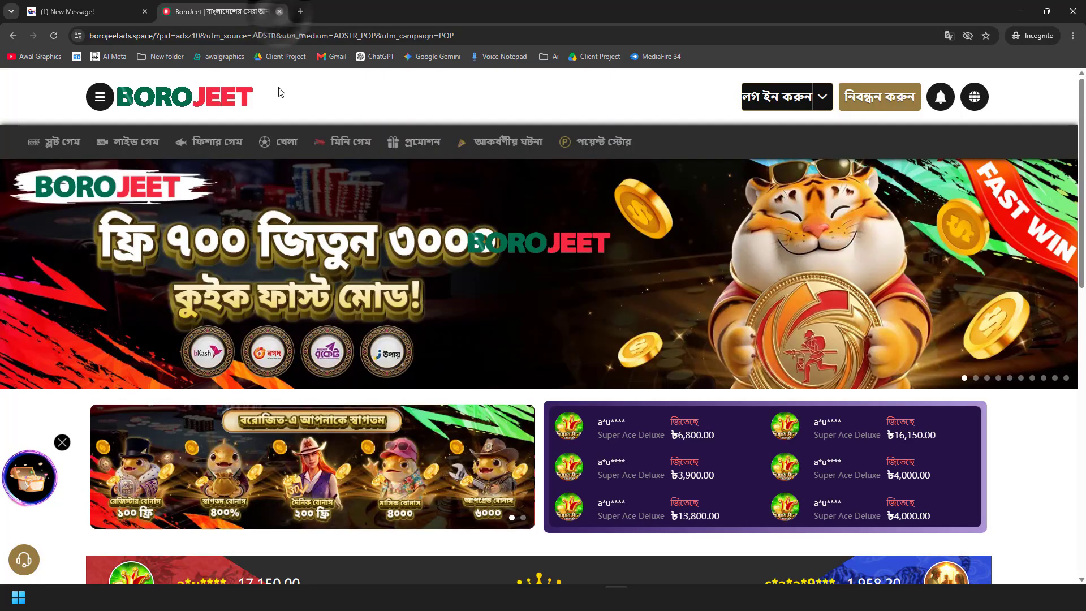
pyautogui.click(278, 12)
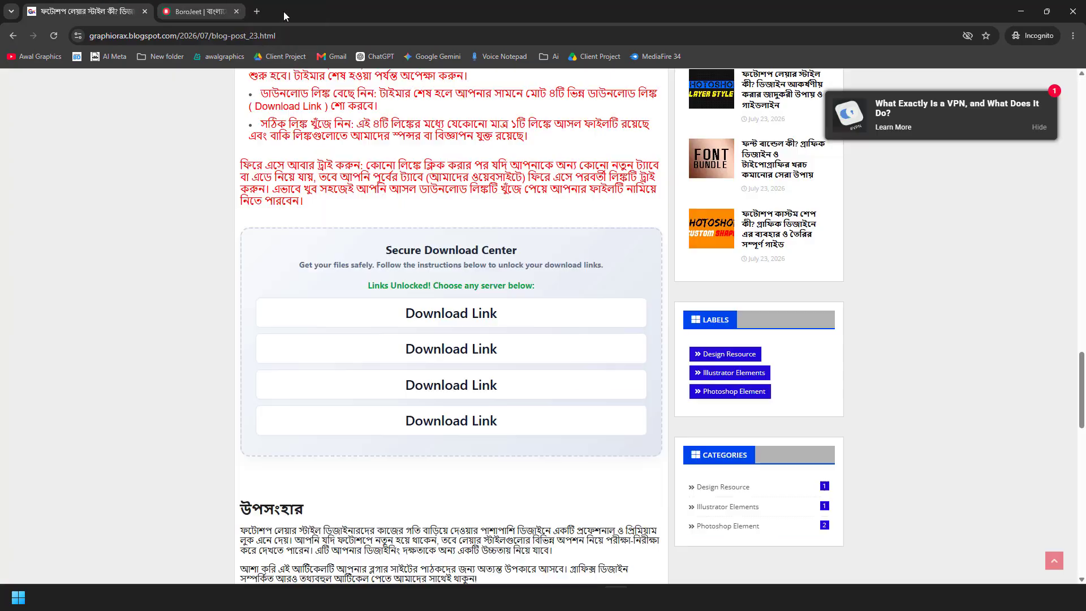
pyautogui.click(535, 396)
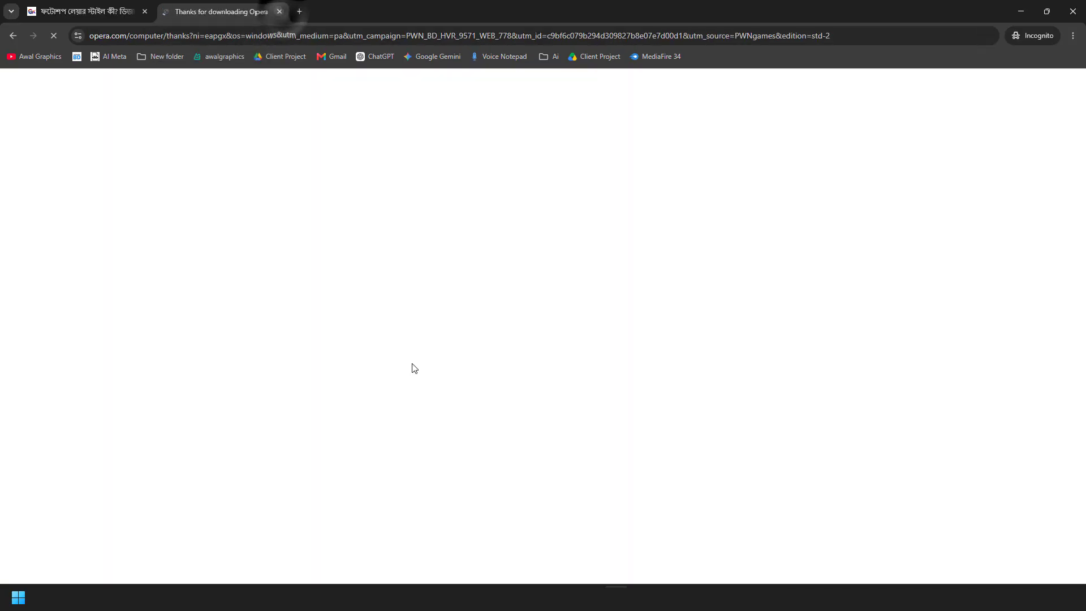
pyautogui.hotkey('ctrl', 'w')
pyautogui.click(470, 343)
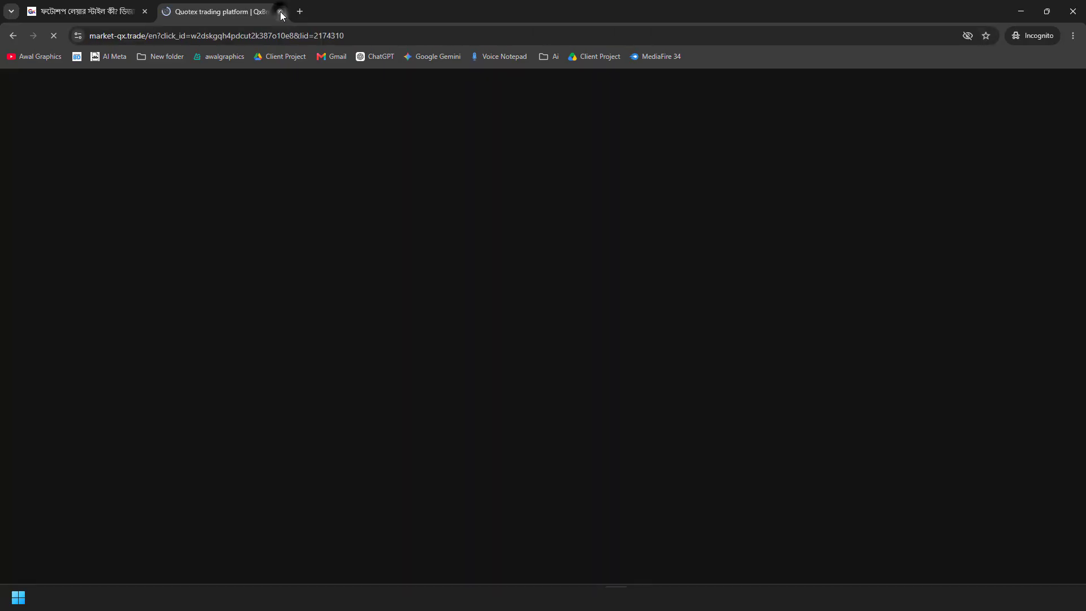
pyautogui.click(280, 12)
pyautogui.click(446, 312)
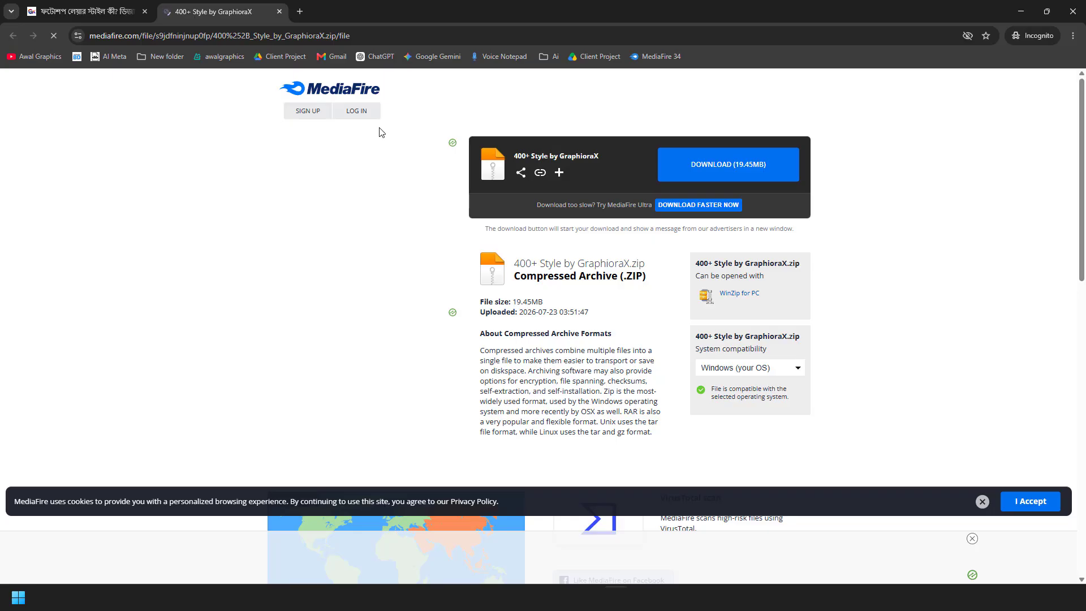
pyautogui.click(97, 8)
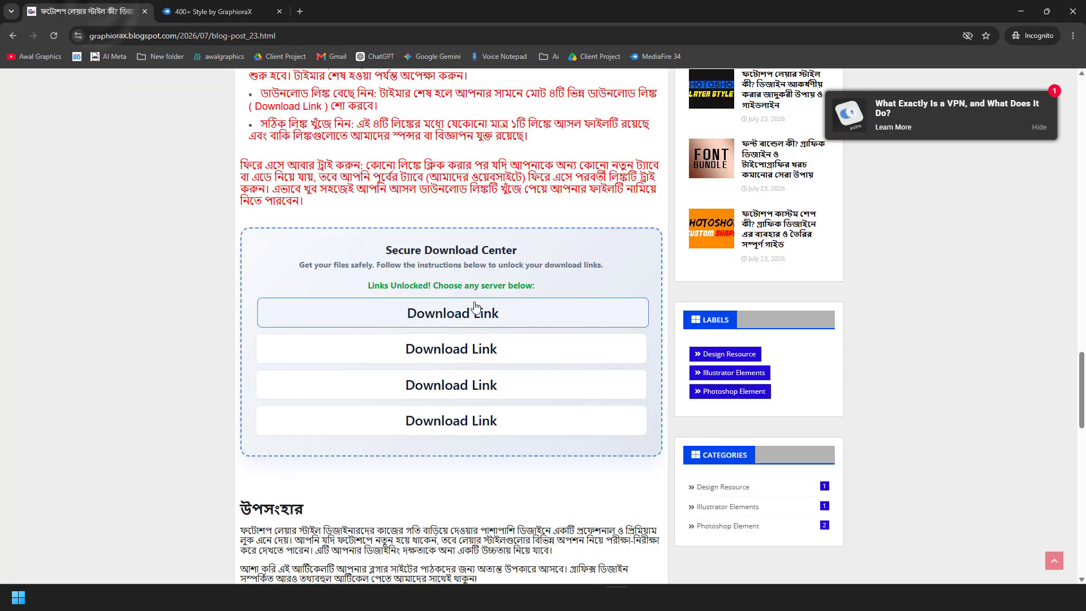
pyautogui.click(204, 11)
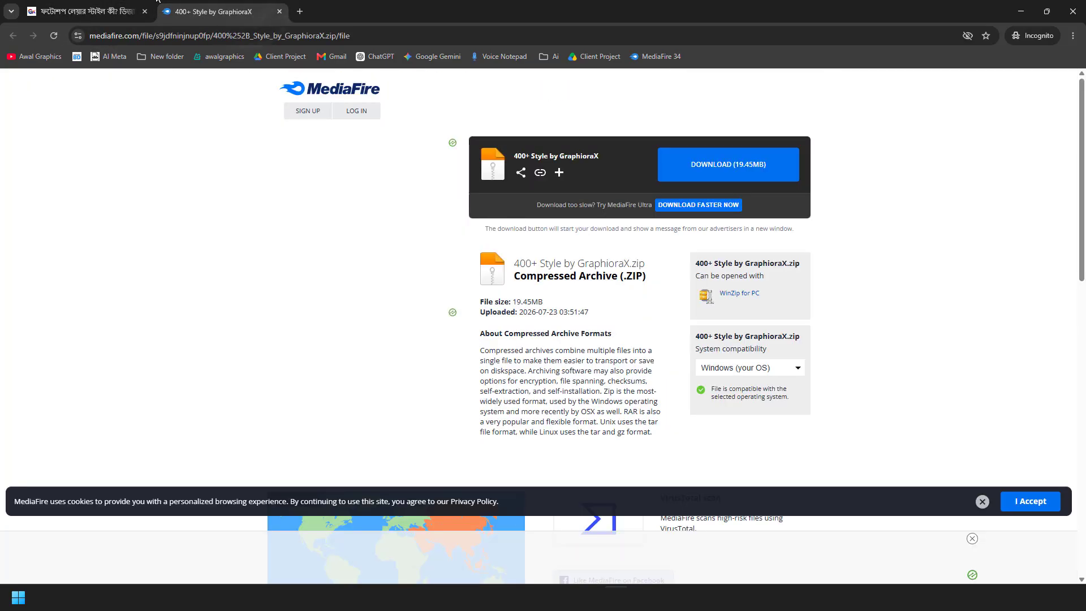
pyautogui.click(100, 16)
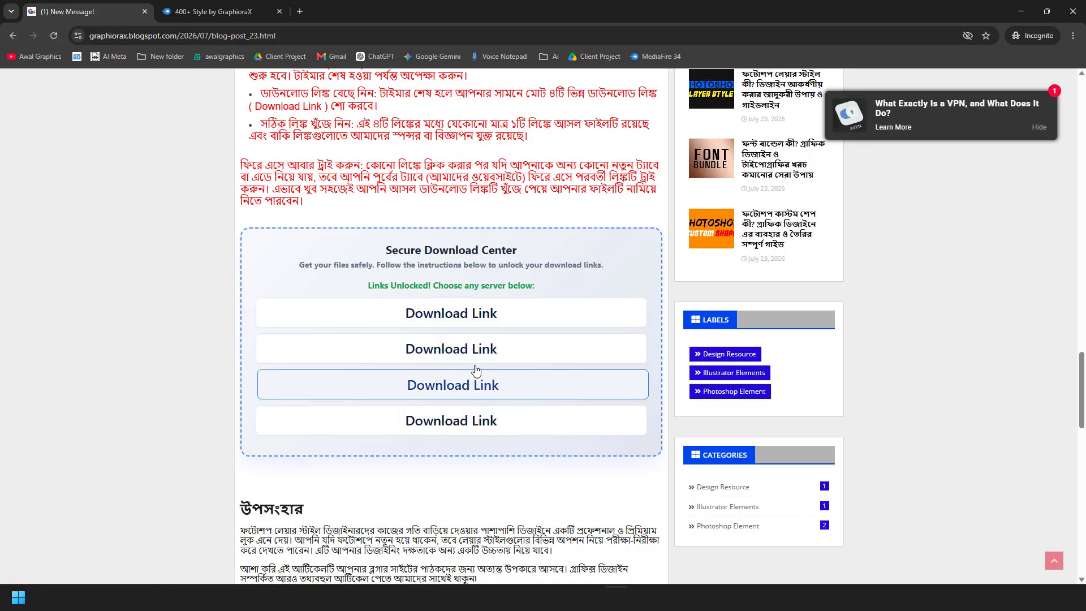
pyautogui.click(435, 324)
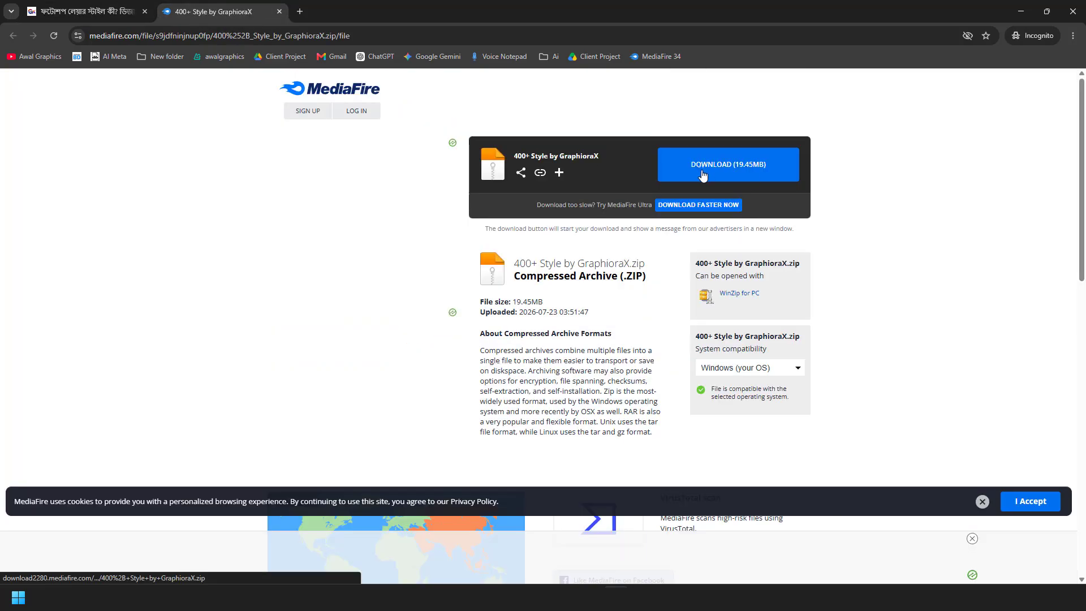
# - Download 400+ Style by GraphioraX.zip from the MediaFire page and save it to the Desktop
pyautogui.click(703, 176)
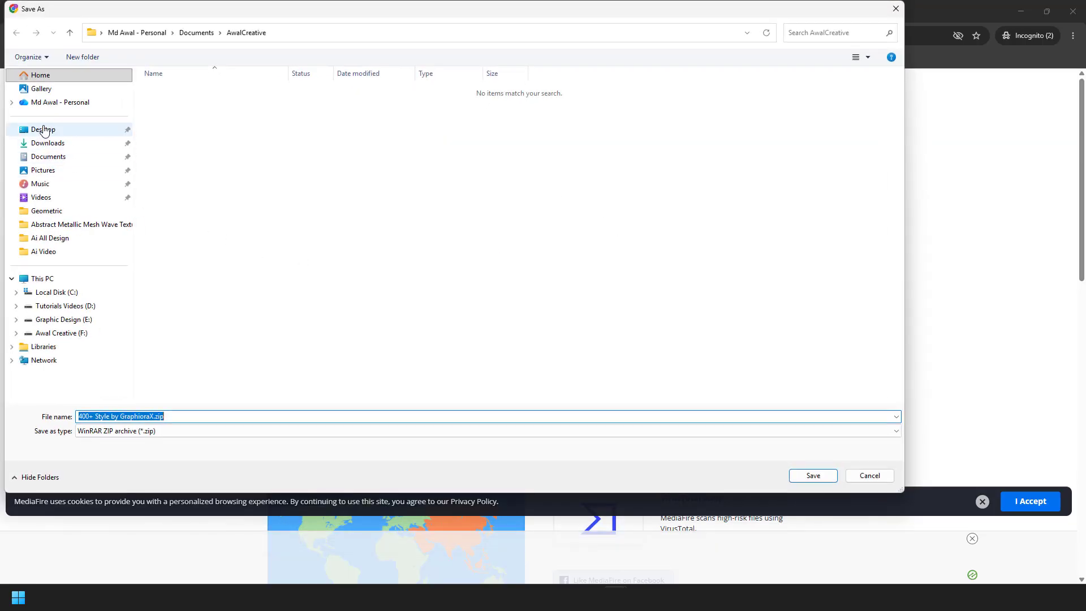
pyautogui.click(44, 129)
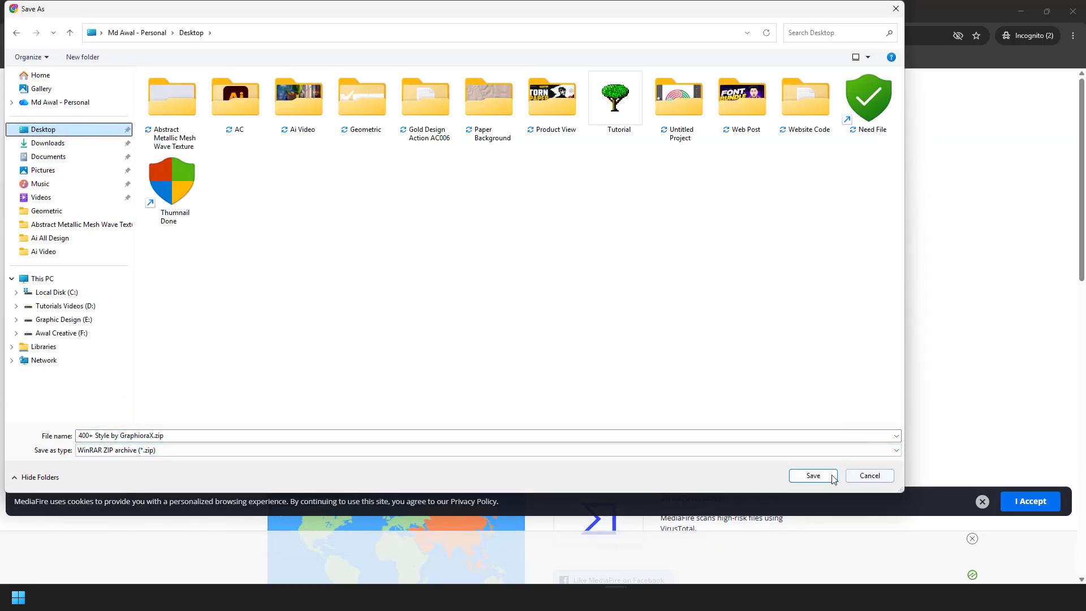
pyautogui.click(813, 475)
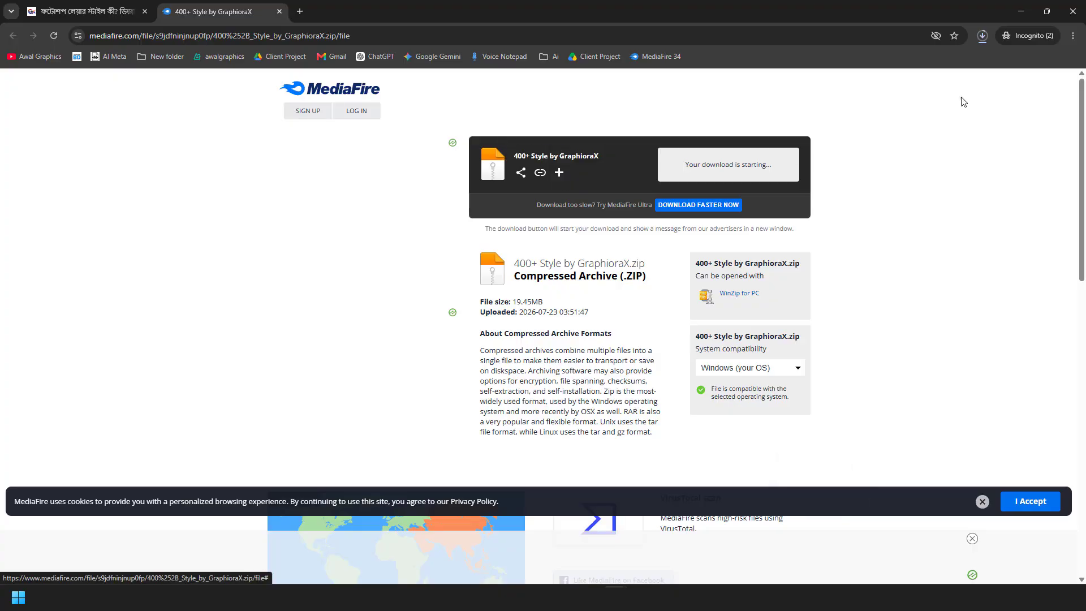
# - Open the full download history and clear all its past entries while the zip downloads
pyautogui.click(981, 37)
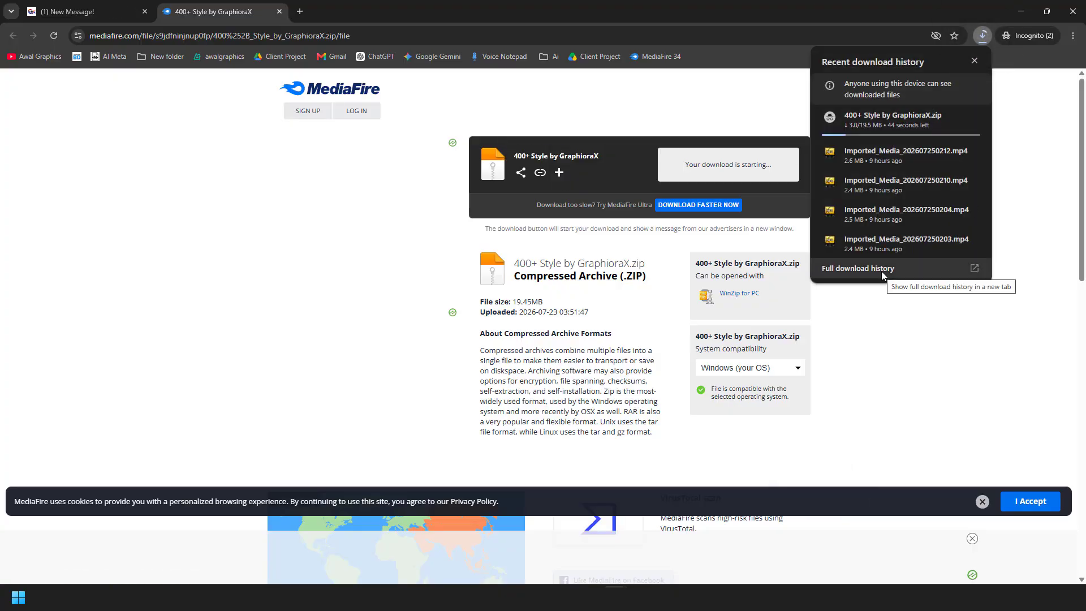
pyautogui.moveTo(881, 123)
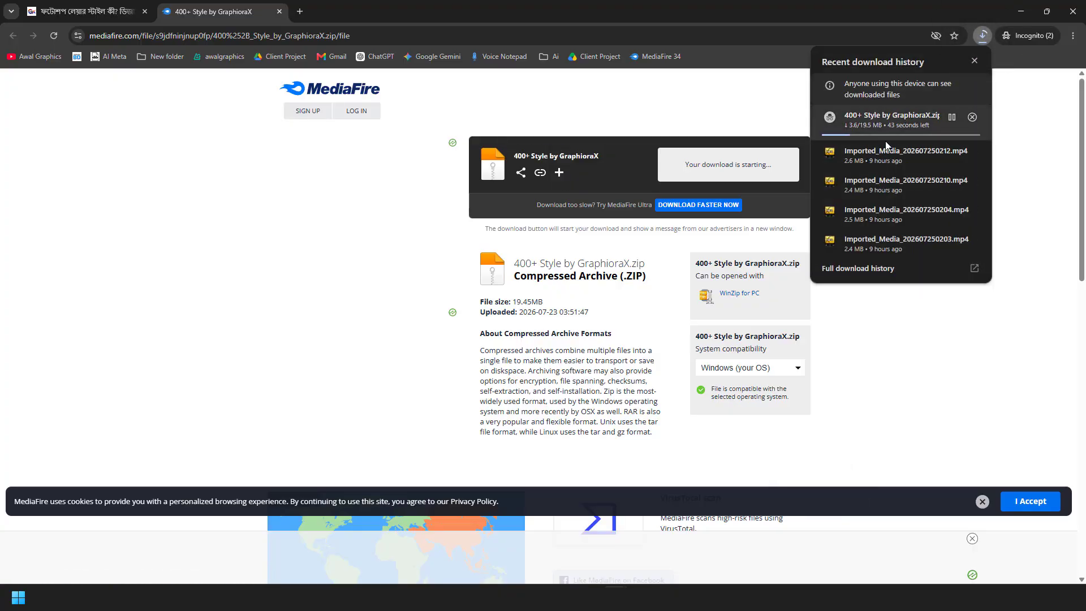
pyautogui.click(842, 269)
pyautogui.click(1069, 91)
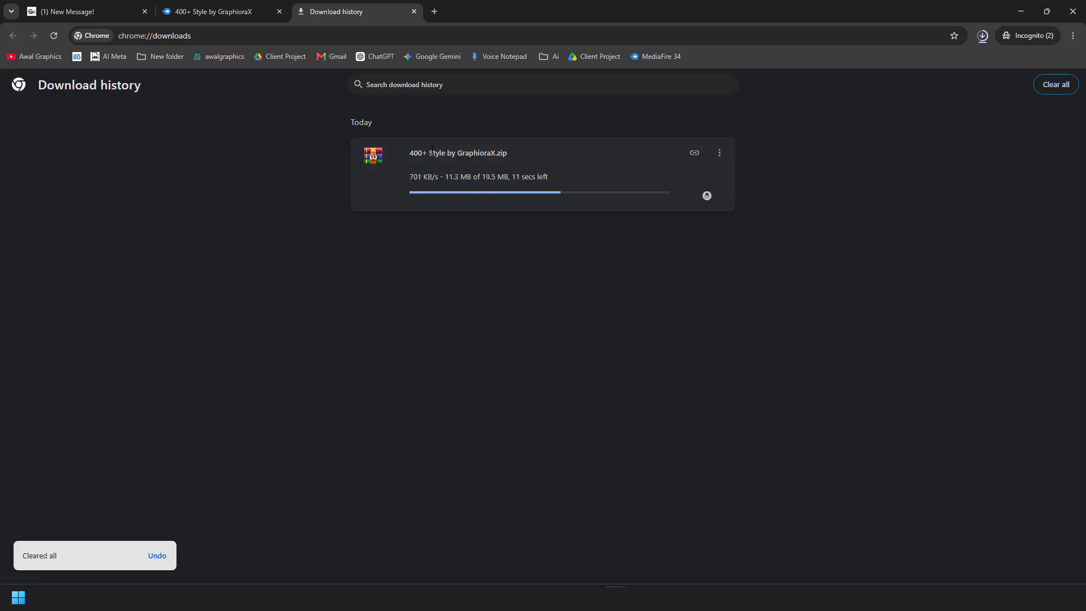
# - Show the downloaded 400+ Style by GraphioraX.zip in its Desktop folder and maximize the File Explorer window
pyautogui.moveTo(427, 153); pyautogui.dragTo(479, 153)
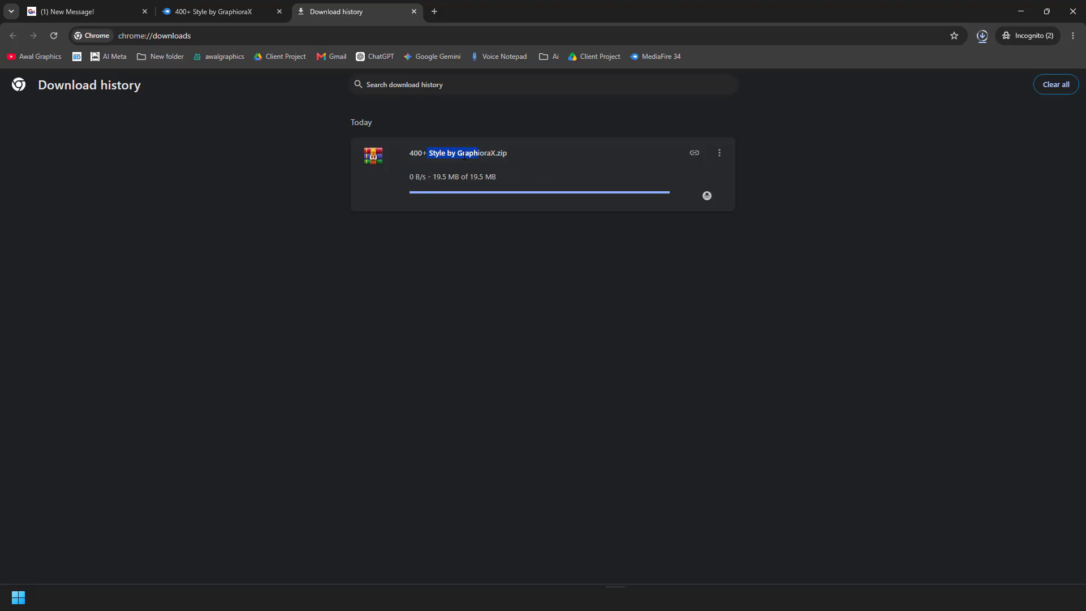
pyautogui.click(487, 153)
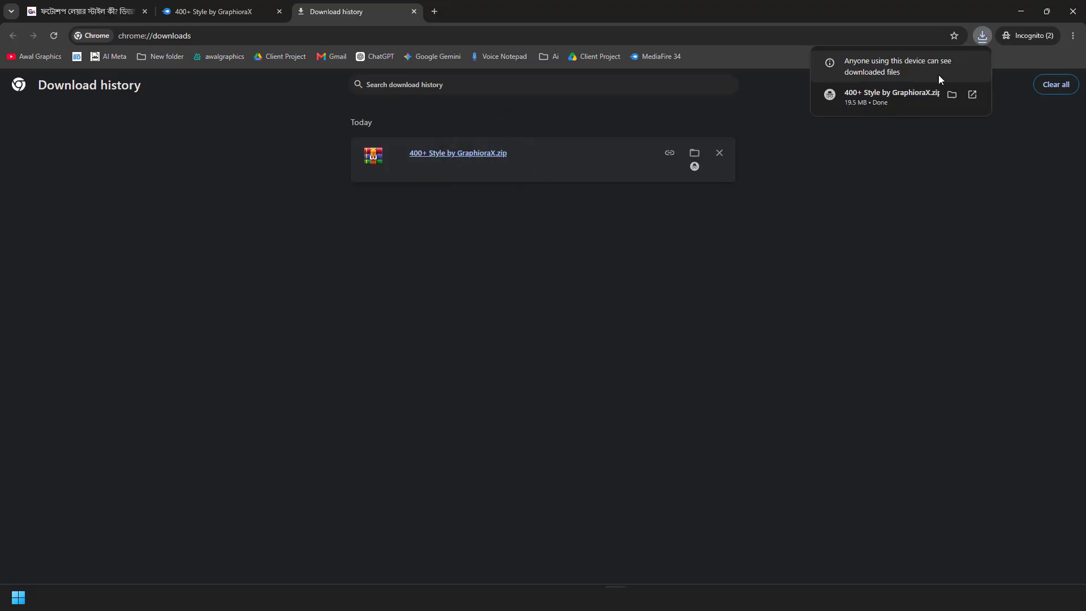
pyautogui.click(971, 94)
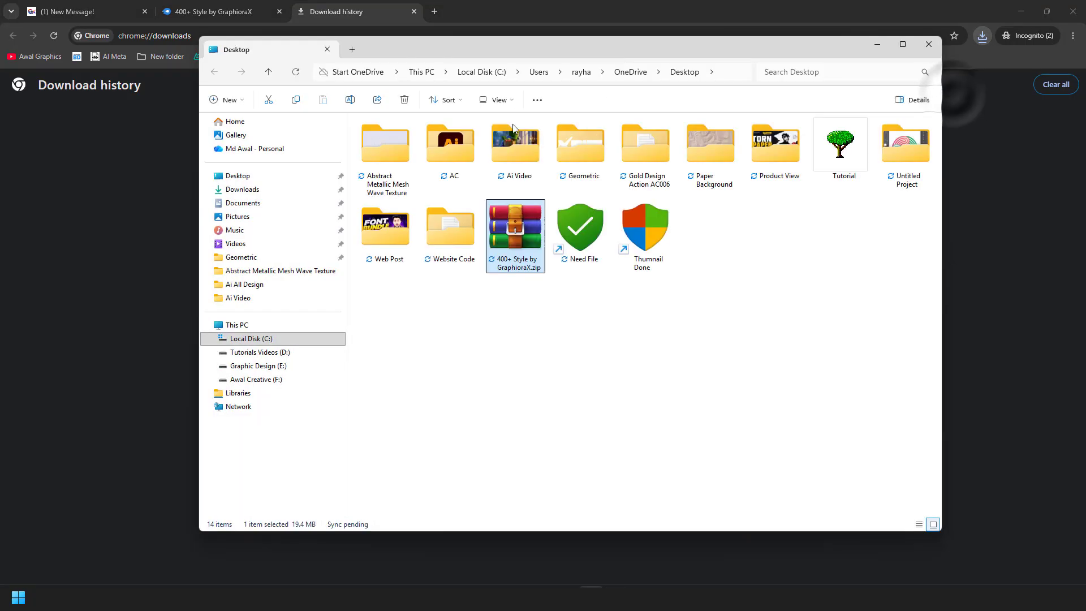
pyautogui.click(903, 44)
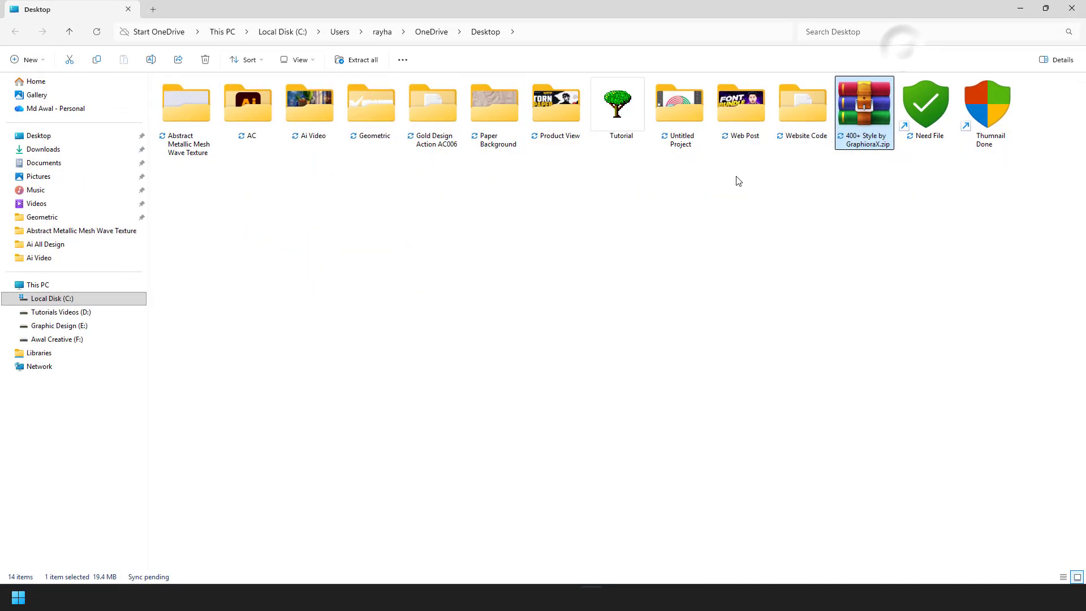
# - Extract 400+ Style by GraphioraX.zip into the Desktop folder with WinRAR and delete the zip archive
pyautogui.rightClick(856, 103)
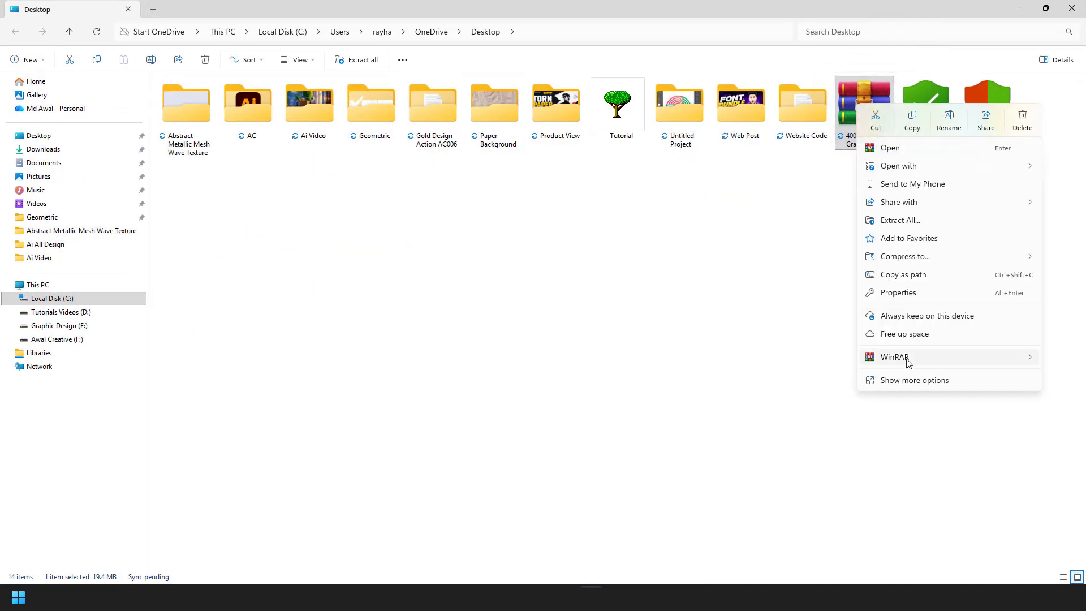
pyautogui.moveTo(908, 362)
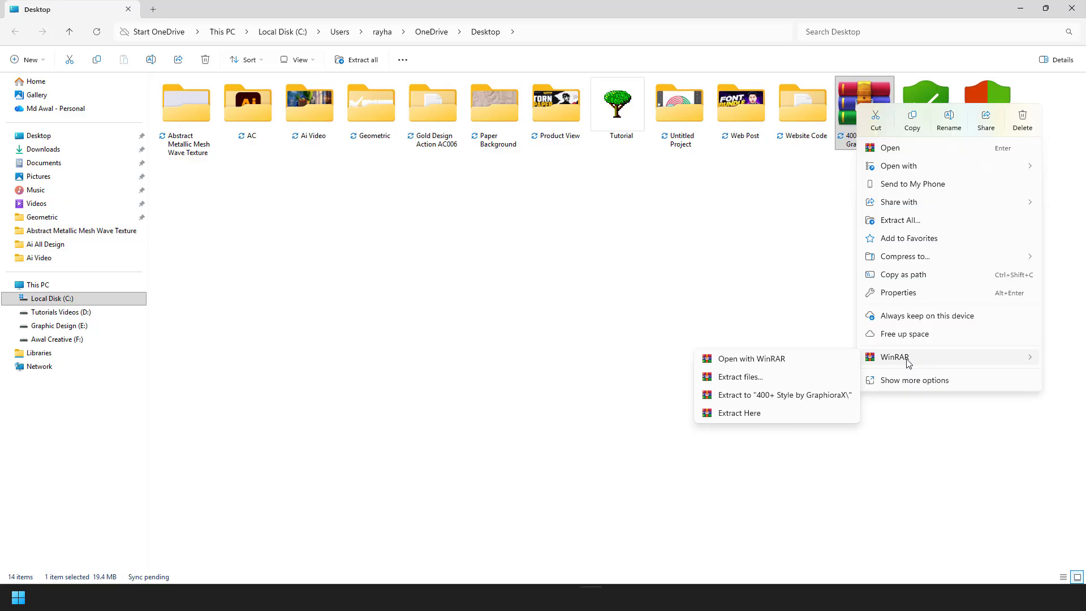
pyautogui.click(739, 413)
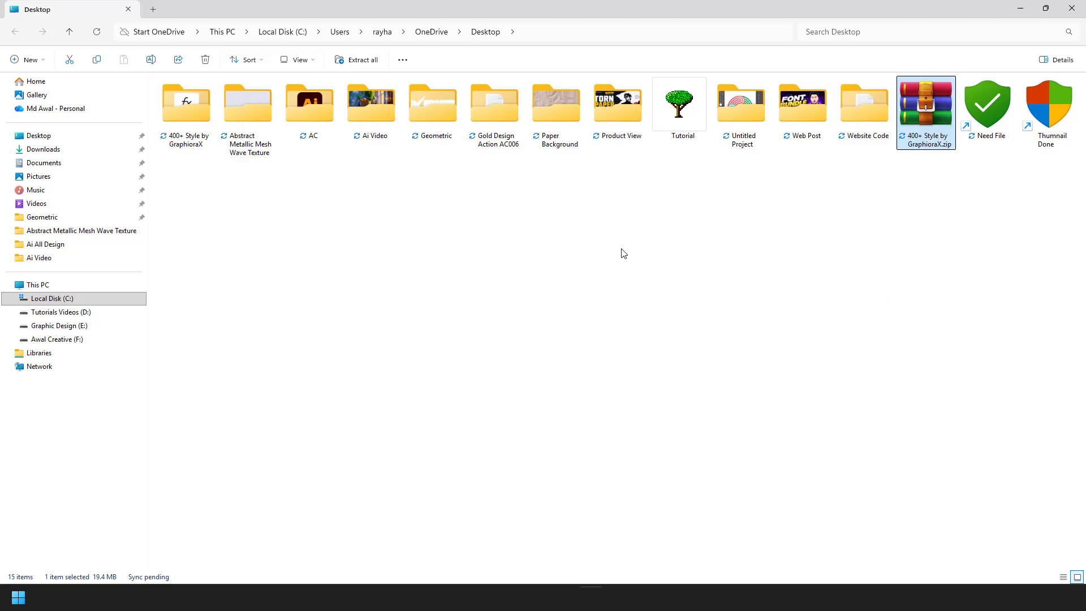
pyautogui.click(206, 60)
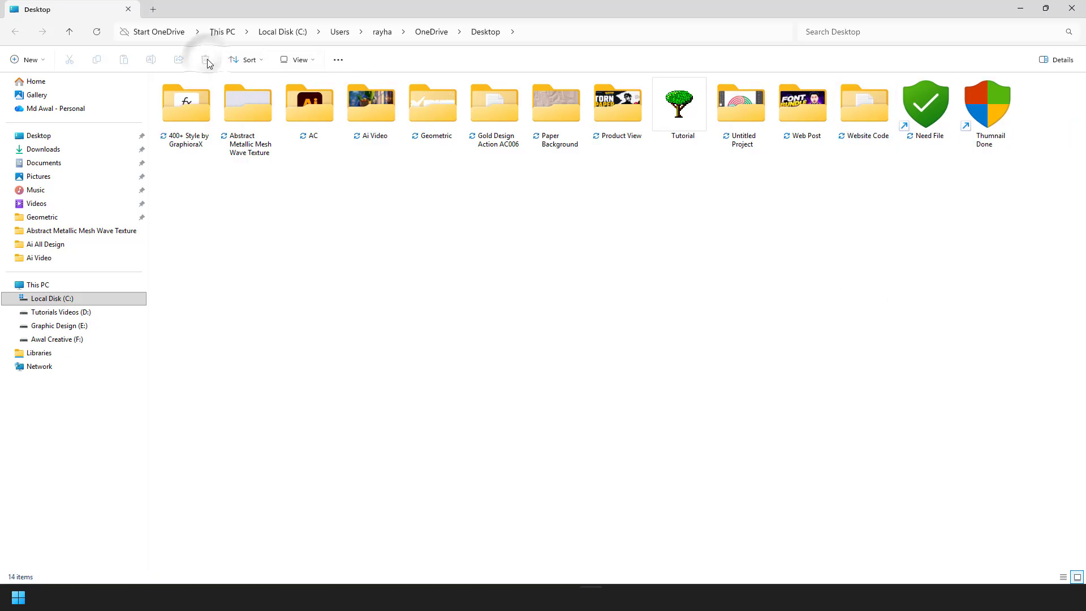
# - Open the extracted 400+ Style by GraphioraX folder and load its .asl styles file into Photoshop
pyautogui.doubleClick(192, 104)
pyautogui.click(248, 125)
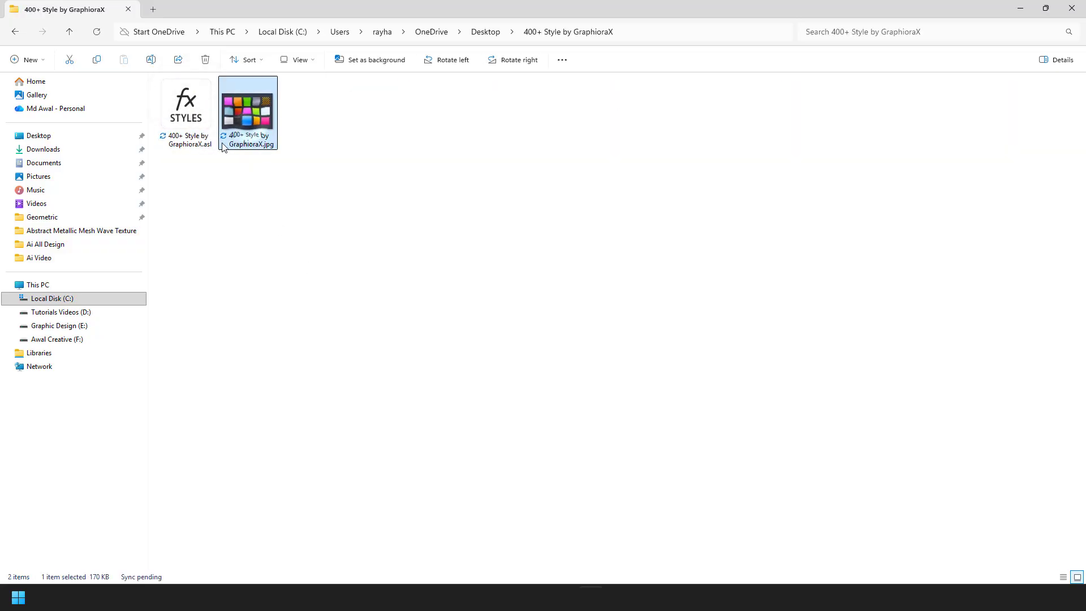
pyautogui.click(191, 114)
pyautogui.doubleClick(193, 116)
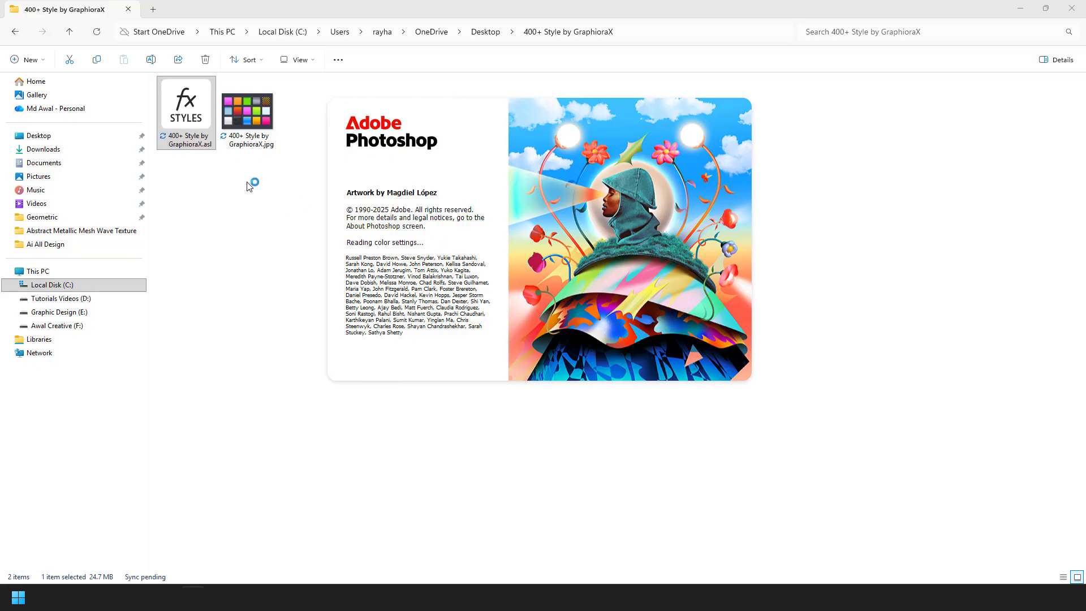
pyautogui.click(171, 101)
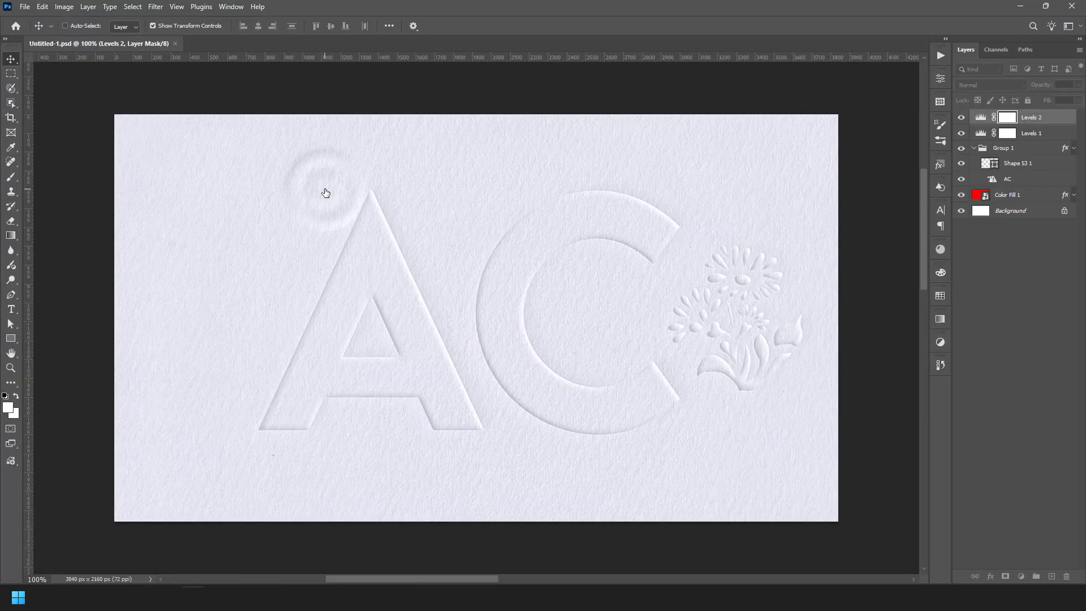
# - Hide the Levels 2, Levels 1 and Group 1 layers and leave no layer selected
pyautogui.click(961, 117)
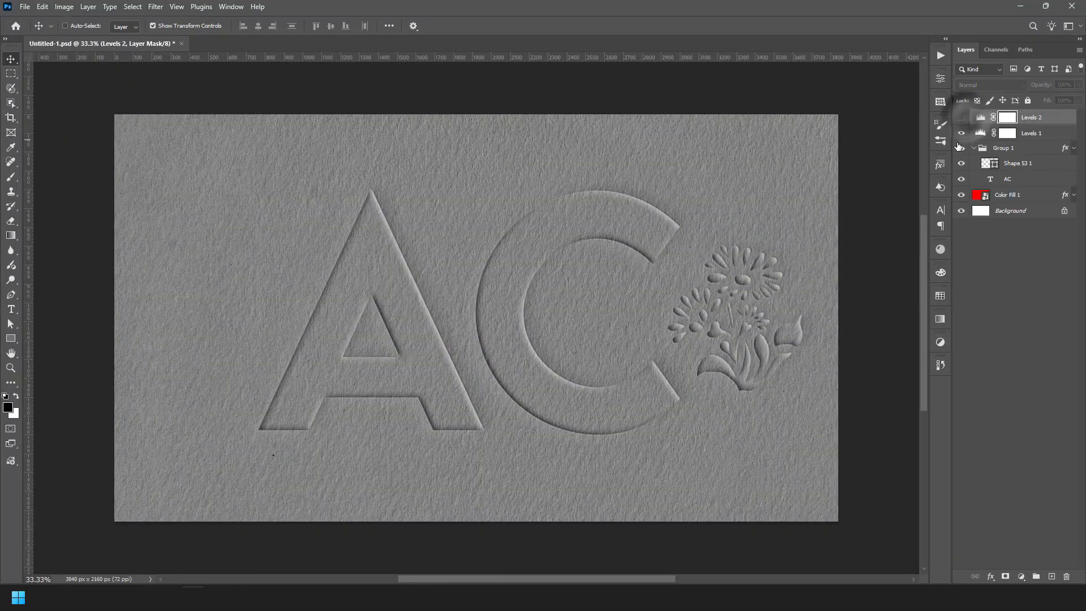
pyautogui.click(961, 133)
pyautogui.click(961, 148)
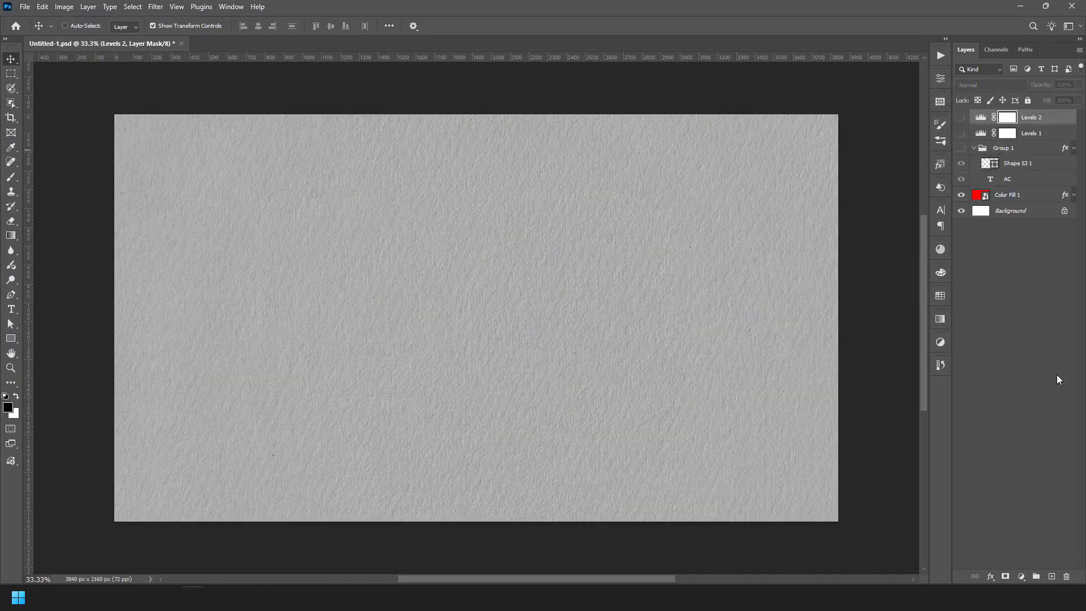
pyautogui.click(1044, 362)
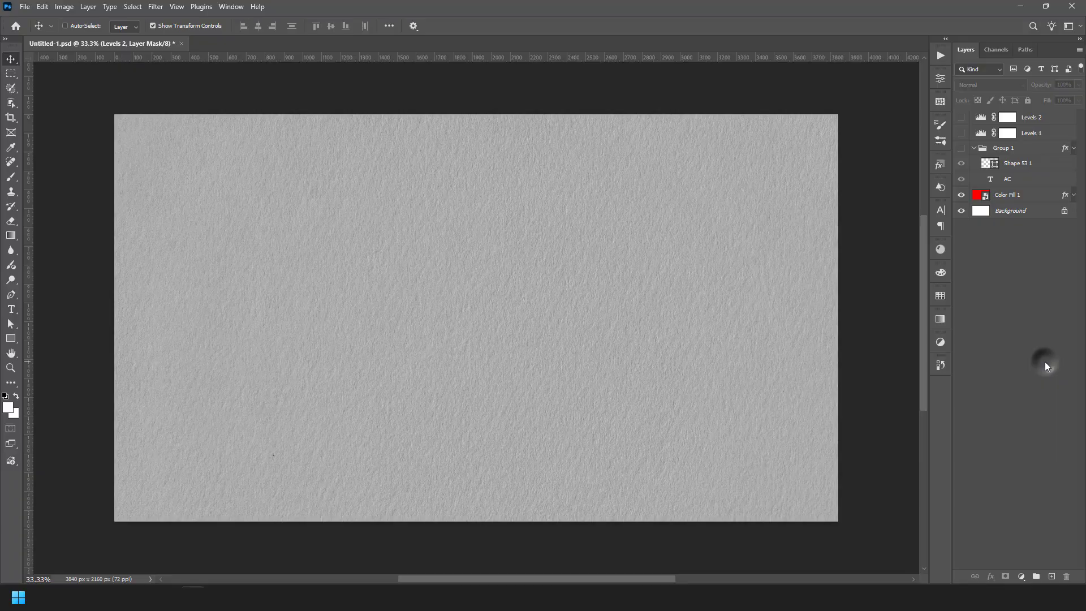
# - Add a text layer reading 2026 near the middle of the canvas with the Type tool
pyautogui.click(10, 309)
pyautogui.click(424, 324)
pyautogui.write('2')
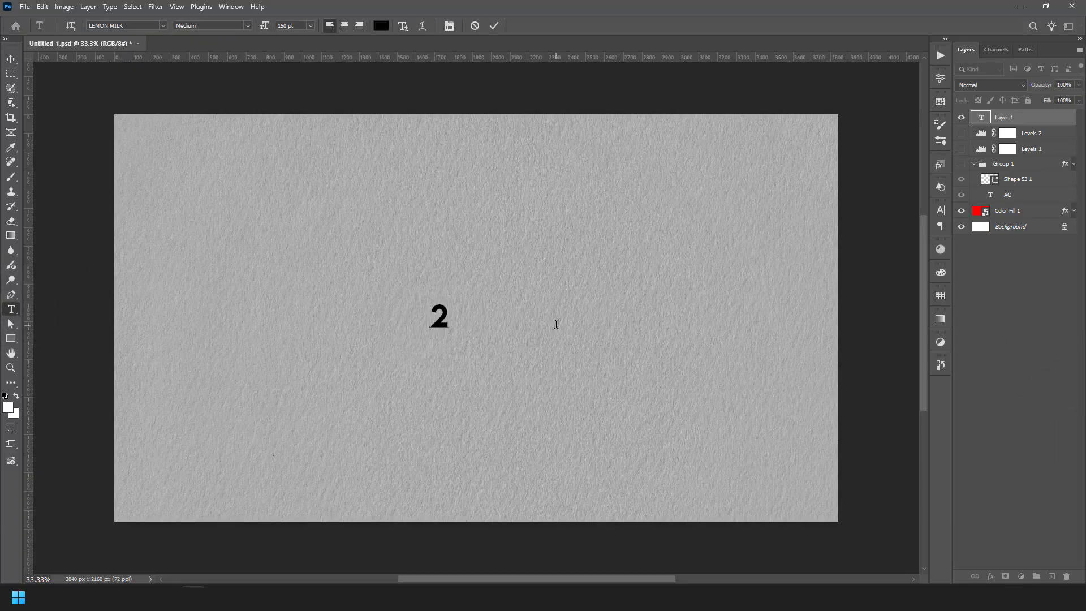
pyautogui.write('026')
pyautogui.click(10, 59)
# - Enlarge the 2026 text with Free Transform to span most of the canvas width and place it around the middle
pyautogui.hotkey('ctrl', 't')
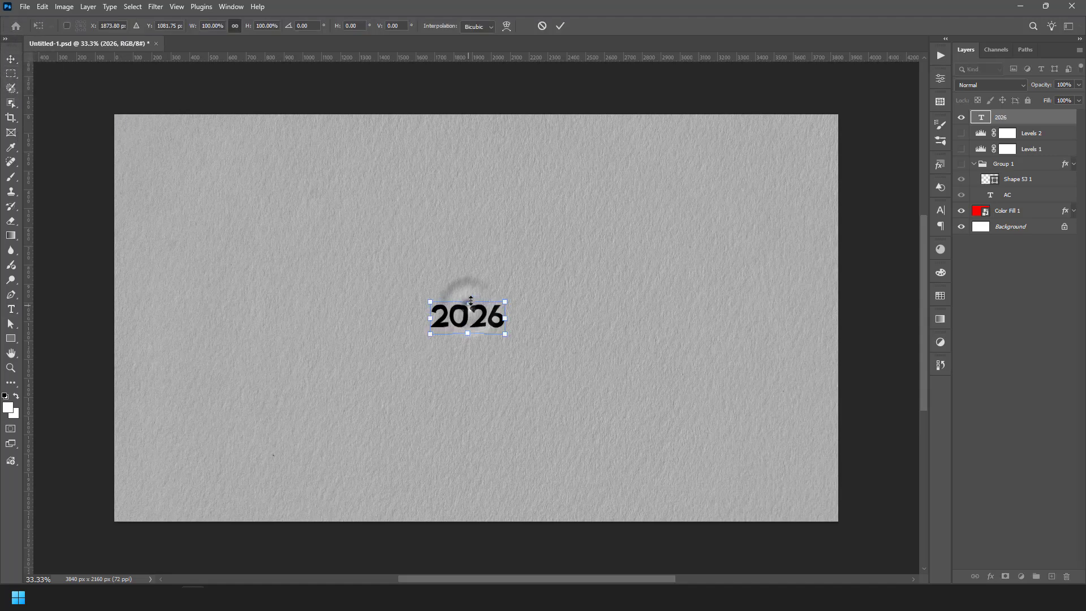
pyautogui.moveTo(470, 300); pyautogui.dragTo(481, 169)
pyautogui.moveTo(470, 335); pyautogui.dragTo(471, 436)
pyautogui.moveTo(543, 306); pyautogui.dragTo(543, 354)
pyautogui.click(560, 26)
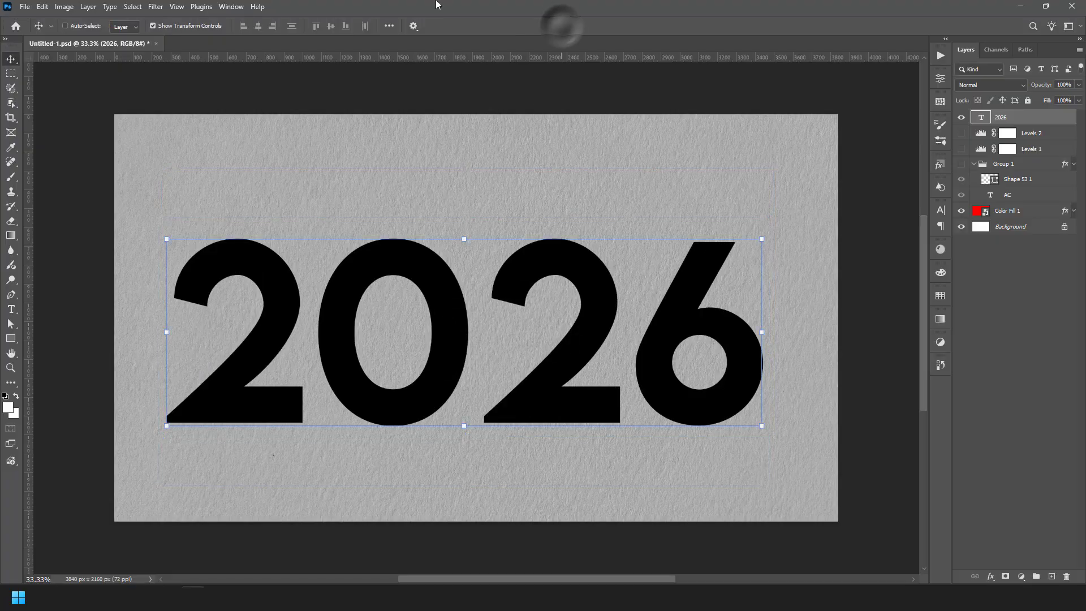
# - Show the layer styles, collapse the 12 Premium 3D Metal Styles group and expand 400+ Style by GraphioraX 2
pyautogui.click(231, 6)
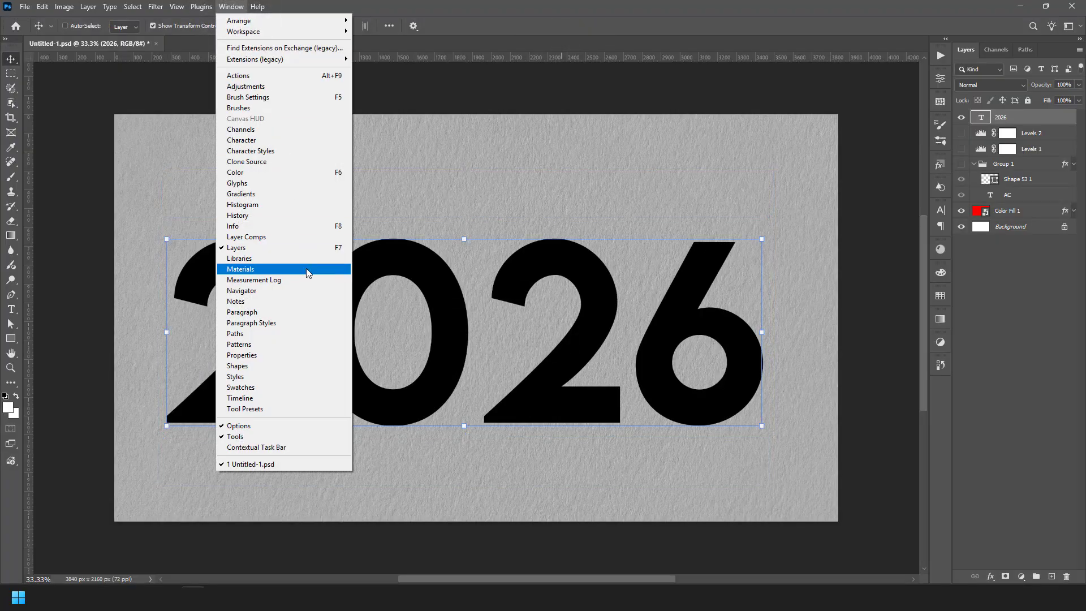
pyautogui.click(268, 376)
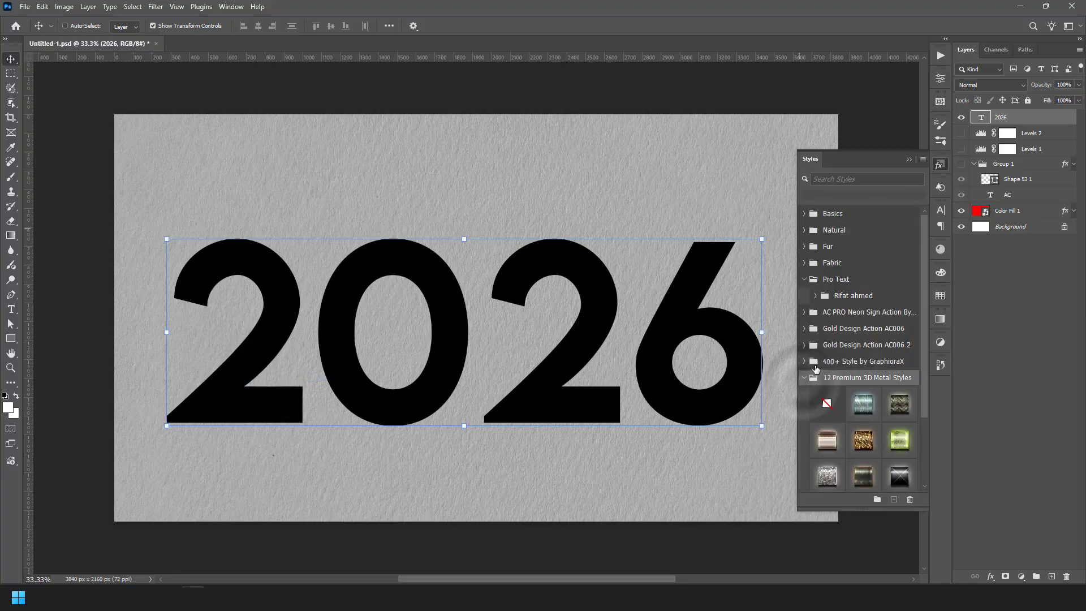
pyautogui.click(803, 378)
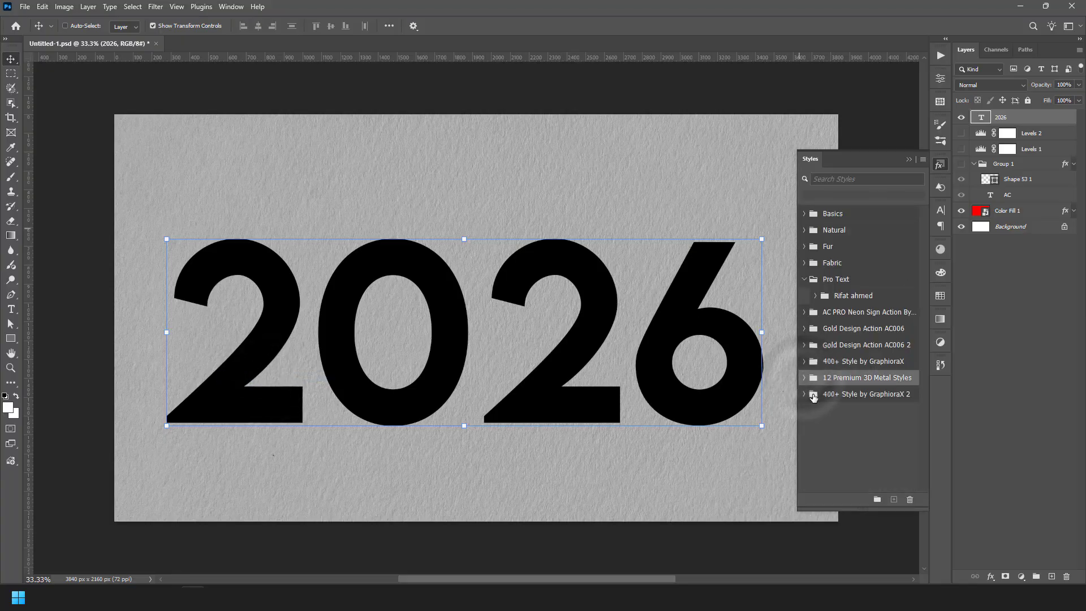
pyautogui.click(804, 395)
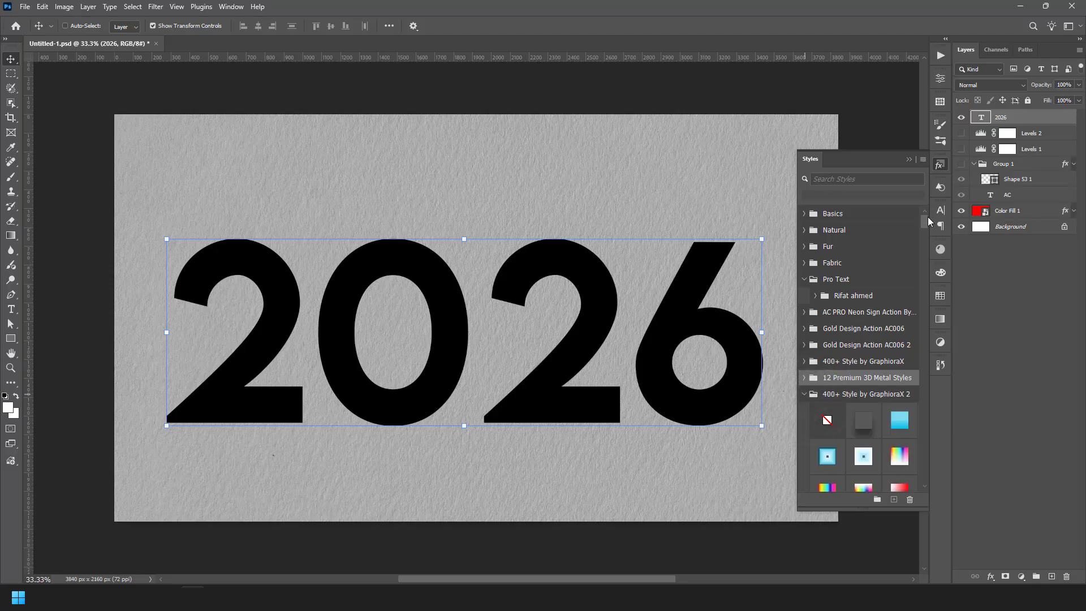
# - Try several gradient styles from 400+ Style by GraphioraX 2 on the 2026 text, including yellow-orange, olive, light blue, pale green, pale yellow and cyan
pyautogui.moveTo(925, 229); pyautogui.dragTo(921, 324)
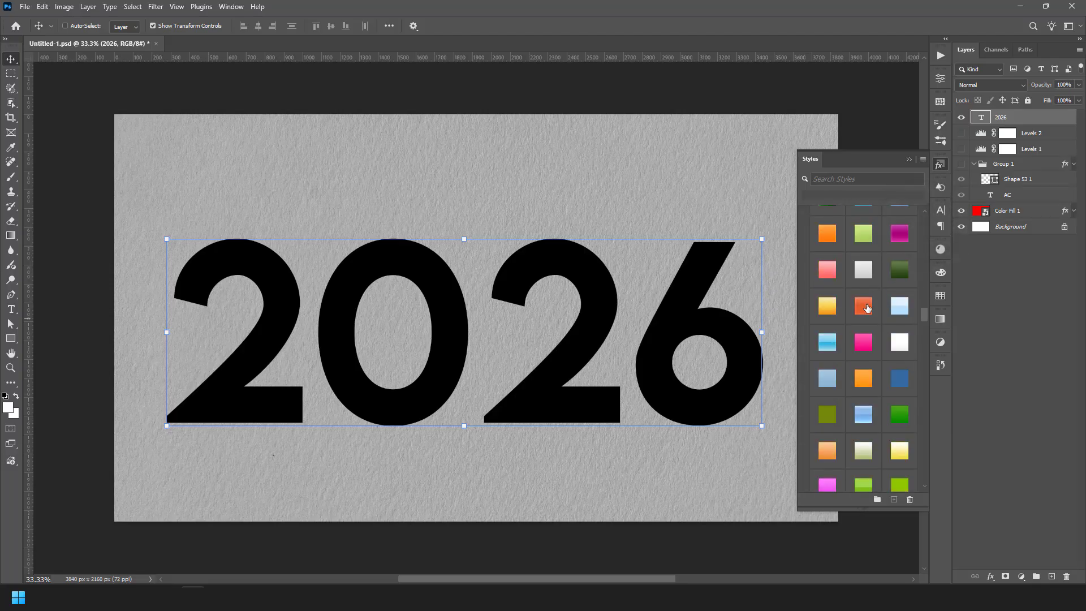
pyautogui.click(826, 306)
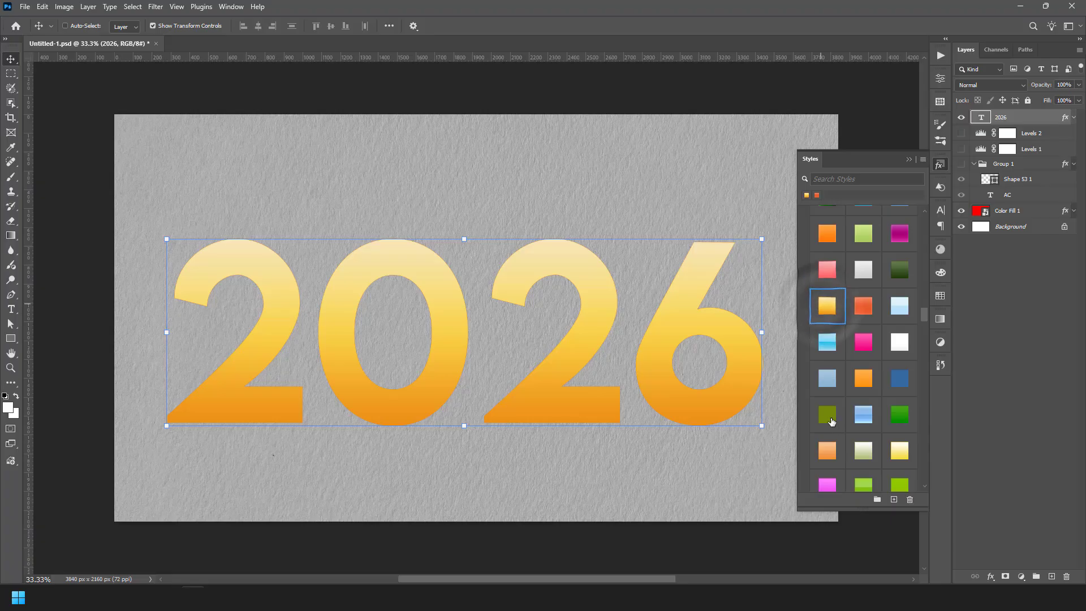
pyautogui.click(836, 417)
pyautogui.click(862, 415)
pyautogui.click(863, 450)
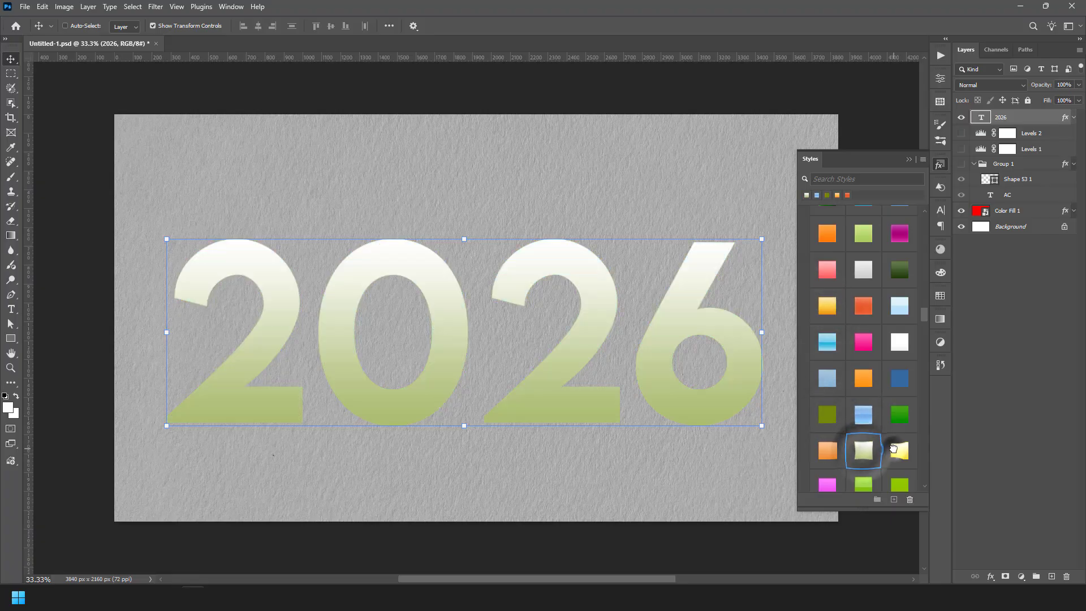
pyautogui.click(899, 450)
pyautogui.scroll(-1, 856, 285)
pyautogui.scroll(-3, 856, 285)
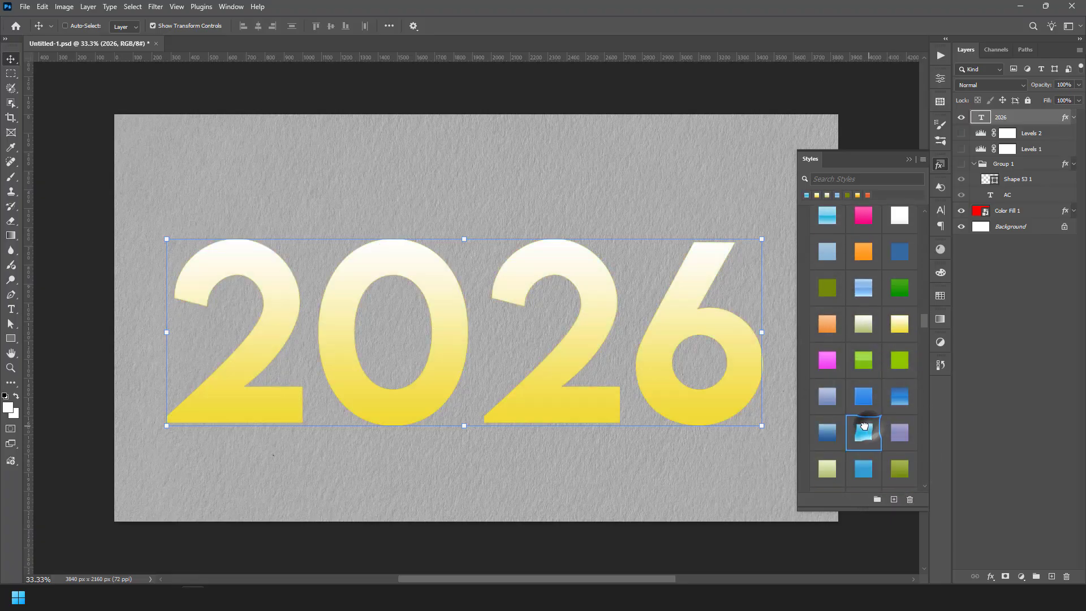
pyautogui.click(862, 433)
# - Apply the light-to-dark blue gradient style to the 2026 text and collapse the styles list
pyautogui.click(833, 439)
pyautogui.click(908, 159)
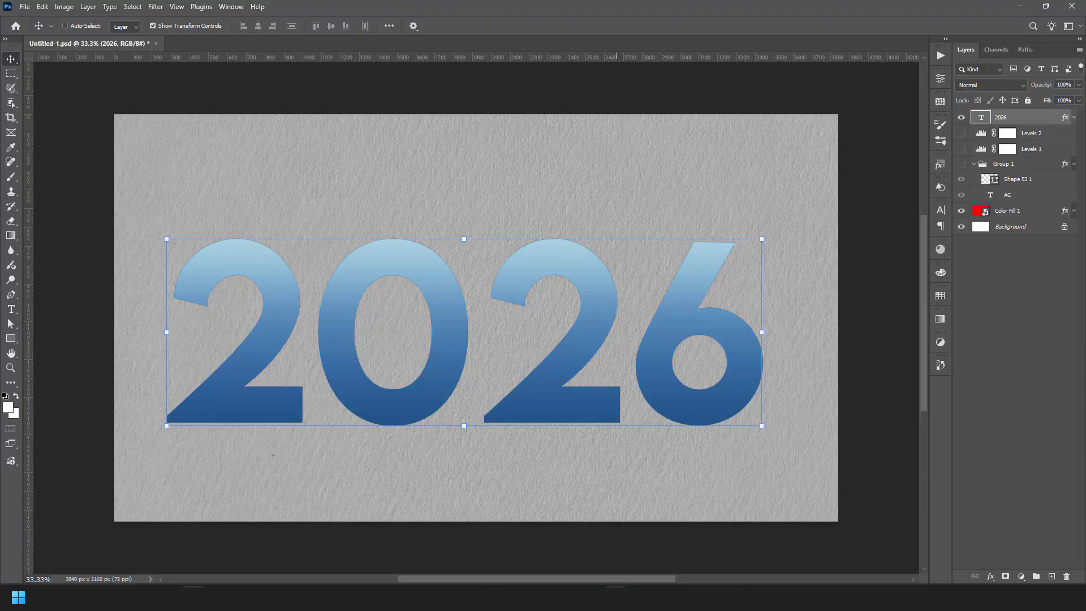
# - Switch to Chrome and go back to the beginning of the Photoshop Layer Style post on the Graphiorax blog
pyautogui.moveTo(616, 598)
pyautogui.click(603, 537)
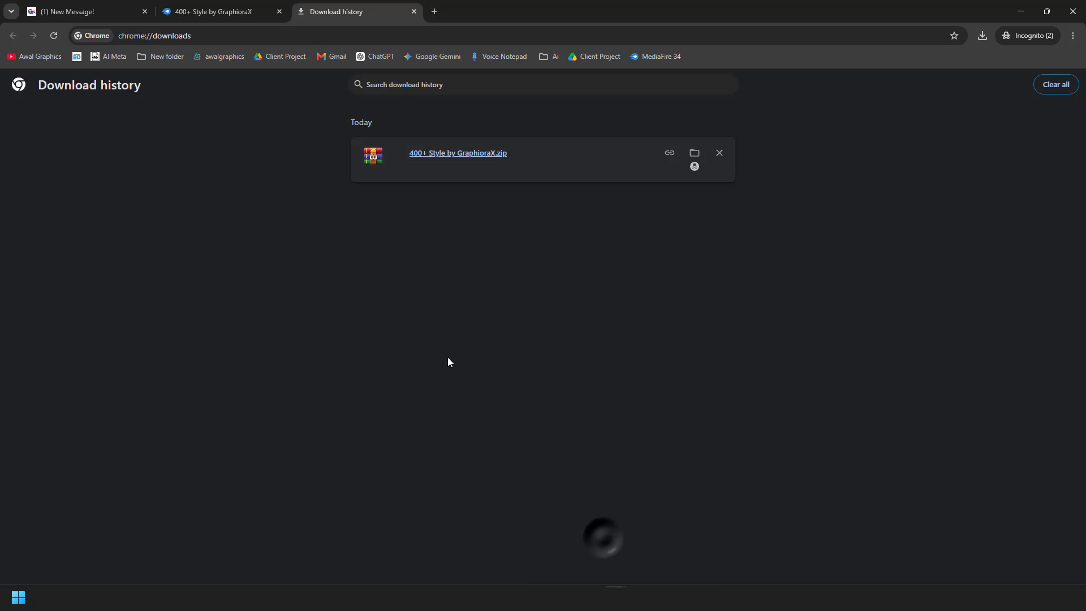
pyautogui.click(214, 12)
pyautogui.click(68, 11)
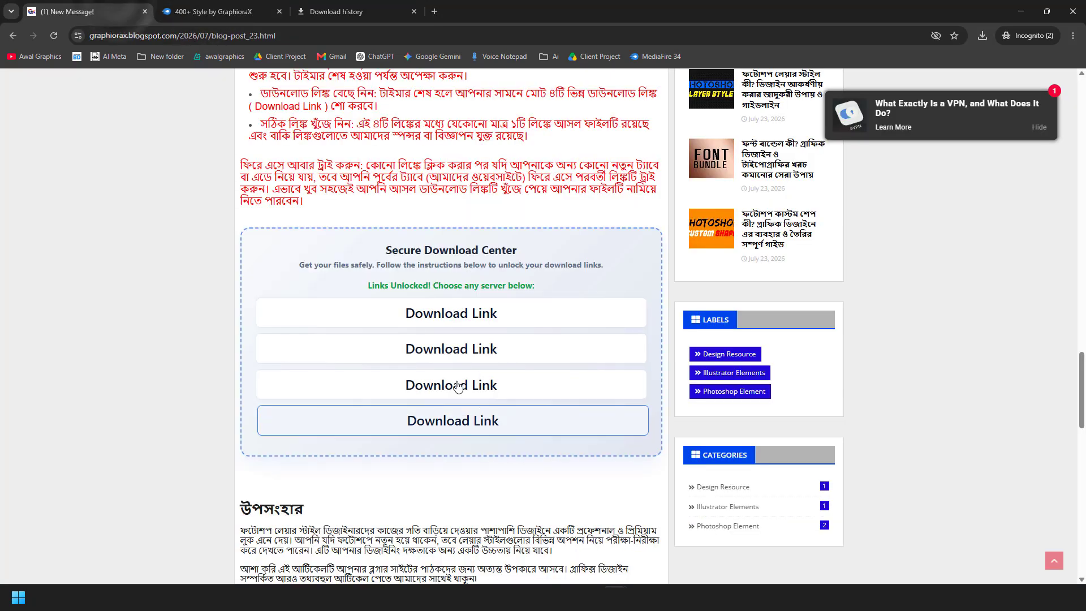
pyautogui.scroll(15, 459, 386)
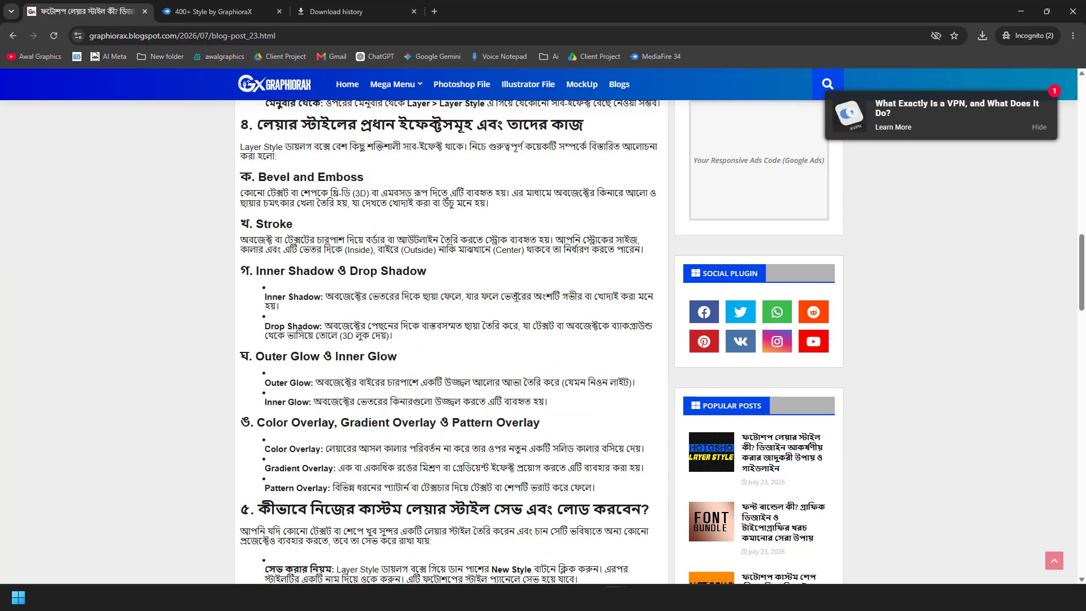
pyautogui.scroll(20, 516, 298)
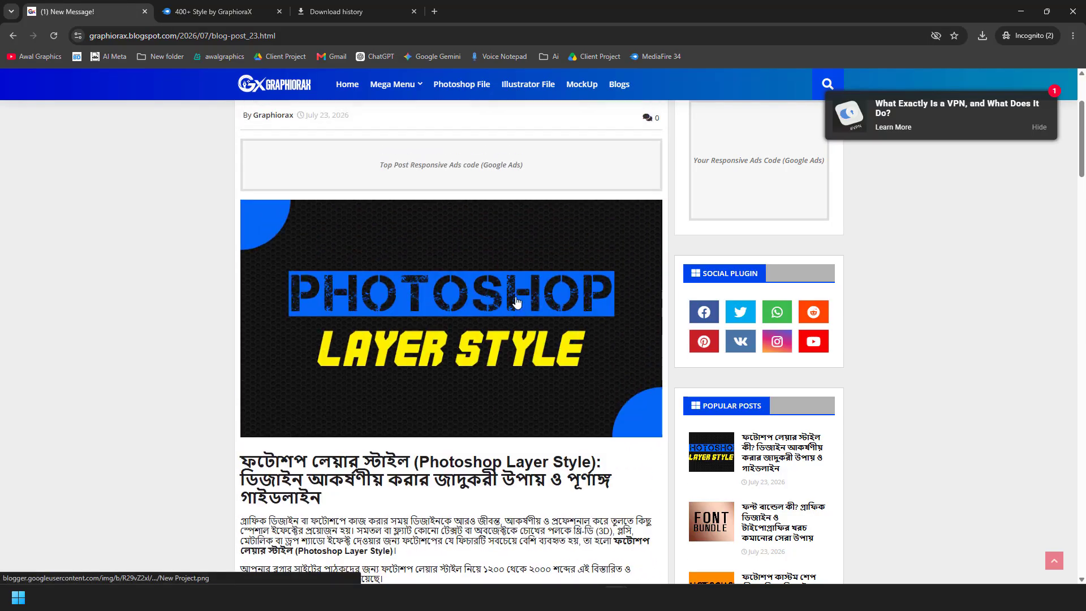
pyautogui.scroll(3, 516, 302)
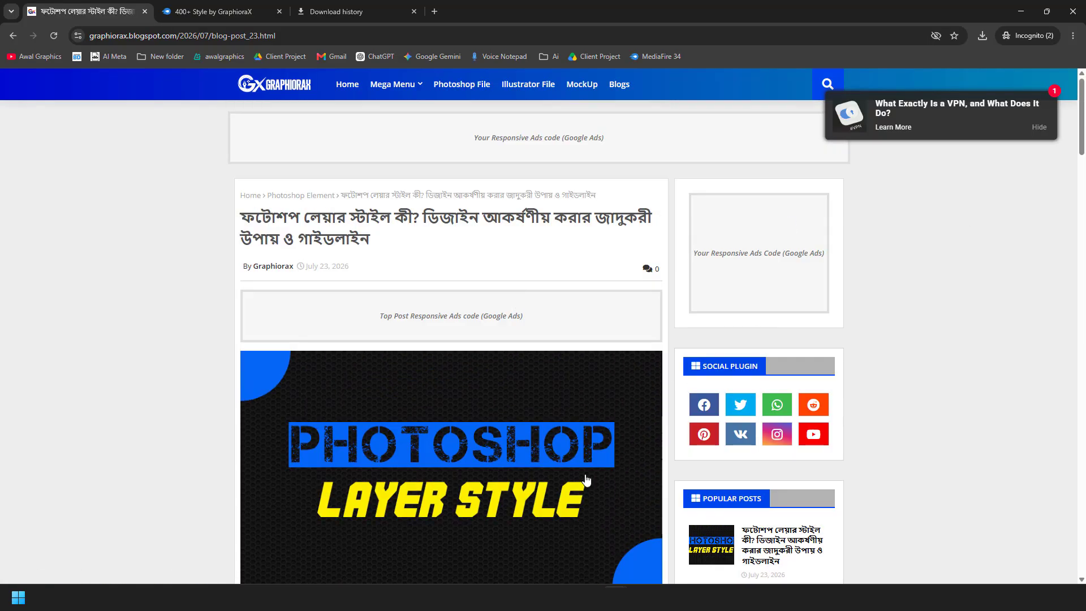